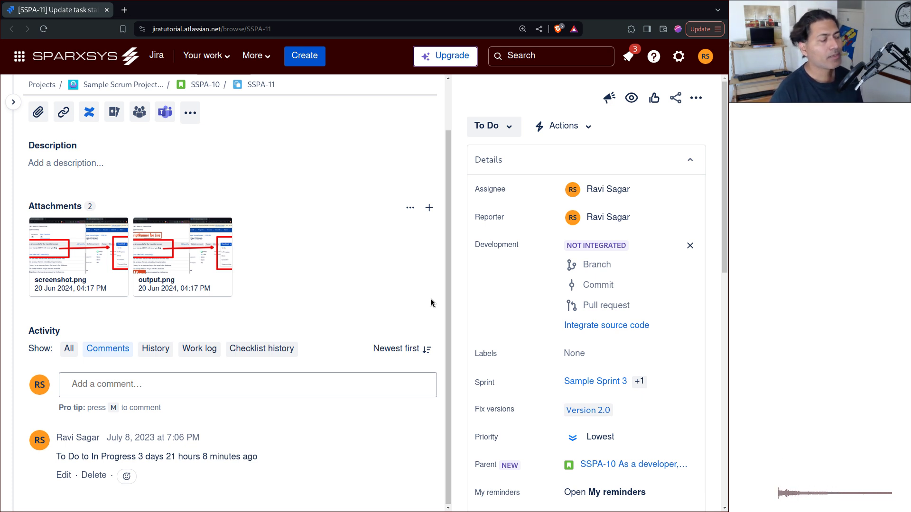
- Check the completed sprints of SSPA-11, view the Sample Sprint 3 board and return to the issue
click(639, 381)
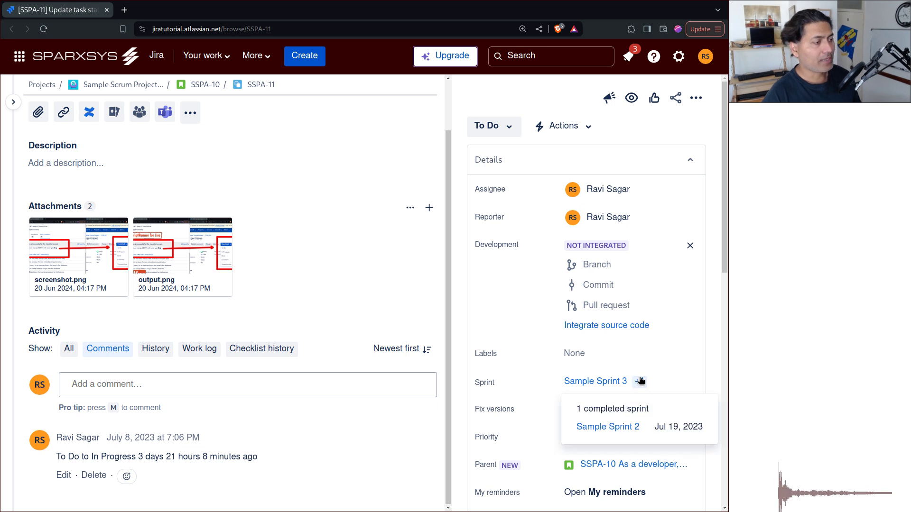
scroll(641, 375, down, 1)
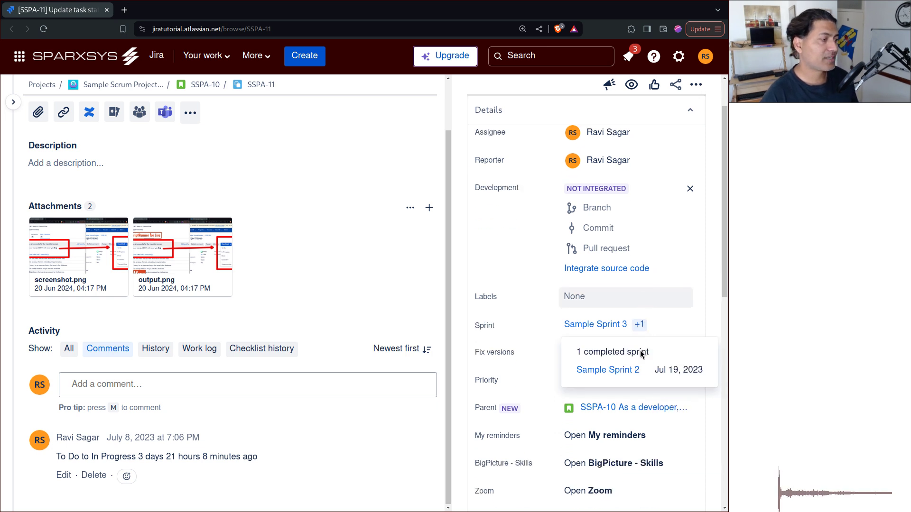
click(607, 328)
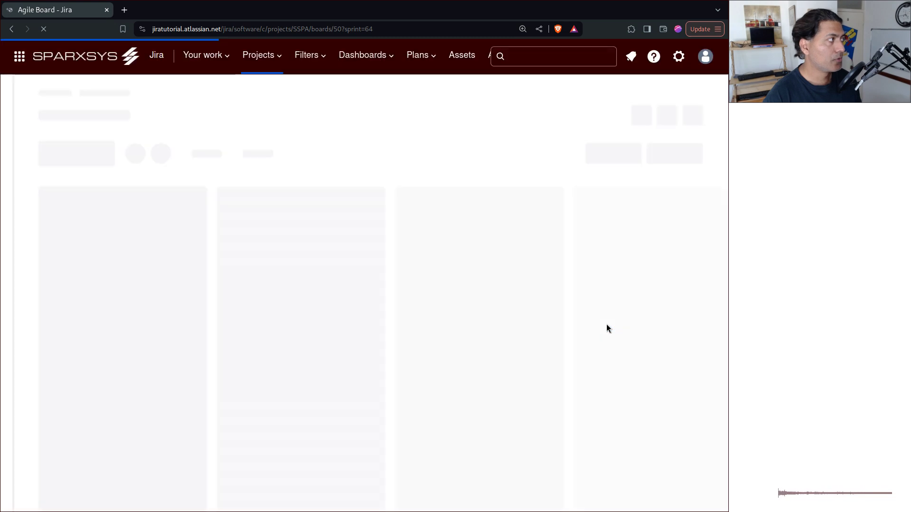
click(16, 33)
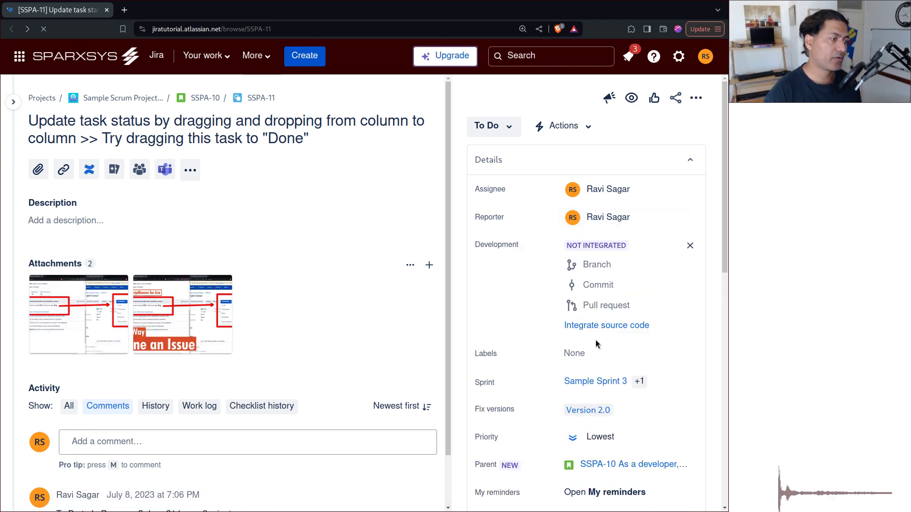
- Open the parent story SSPA-10 and view the choices offered for its Sprint field
click(206, 97)
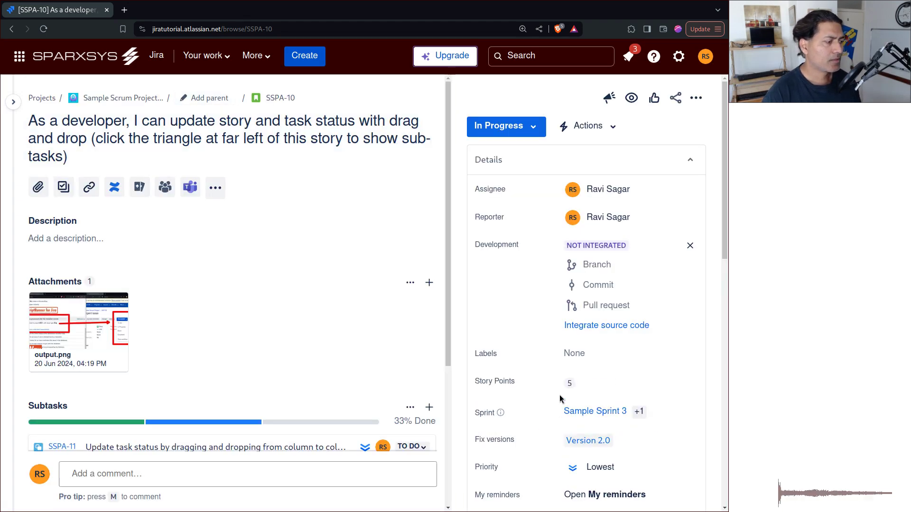
scroll(561, 398, down, 3)
click(650, 297)
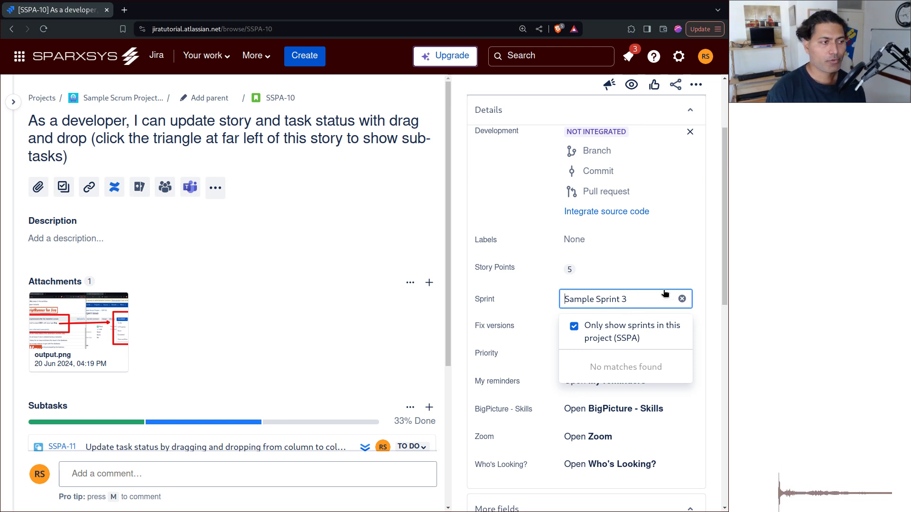
- Open the project's Burndown Chart report and examine the whole report for Sample Sprint 1
click(12, 102)
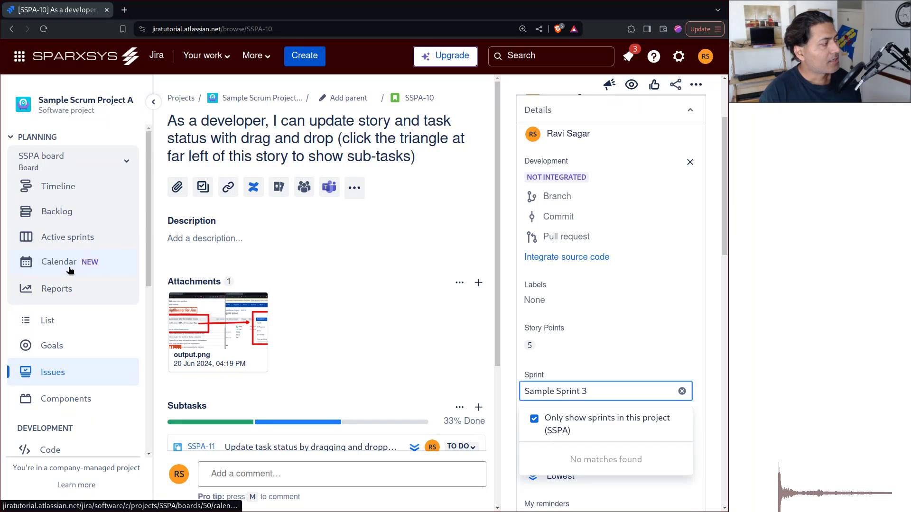
click(69, 287)
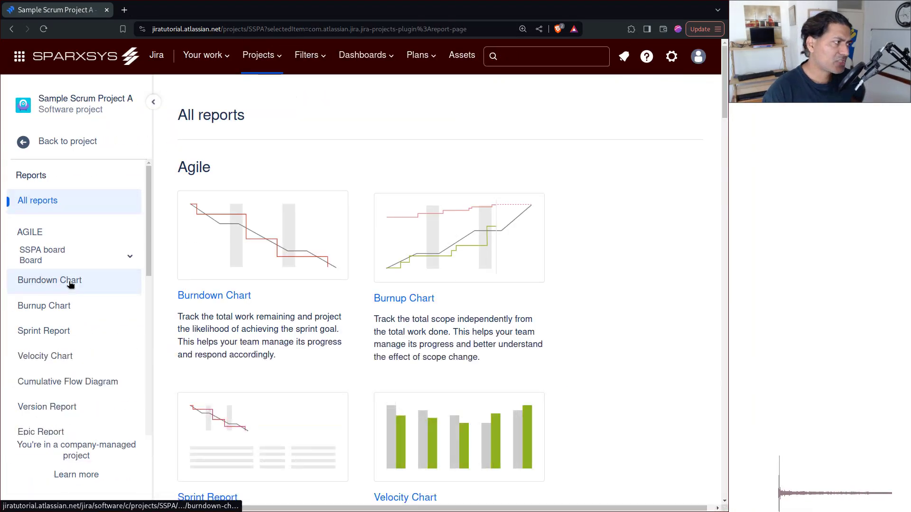
click(228, 259)
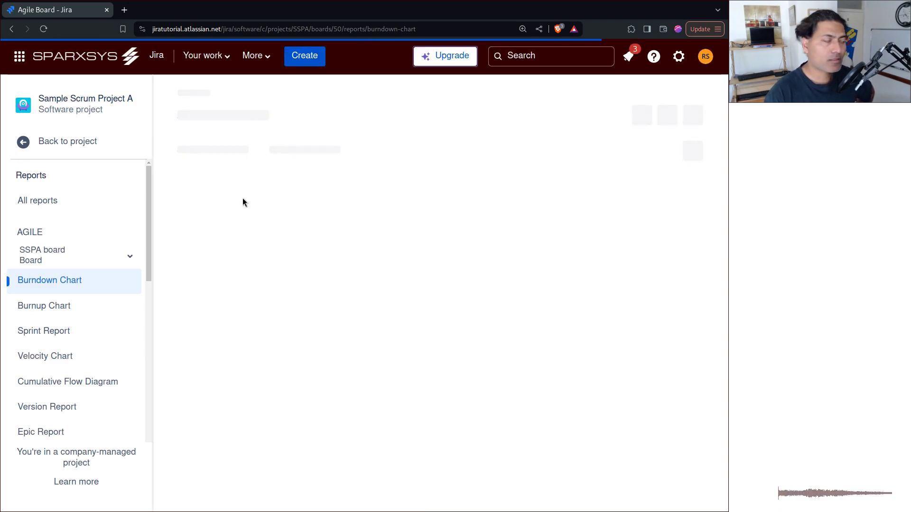
click(263, 237)
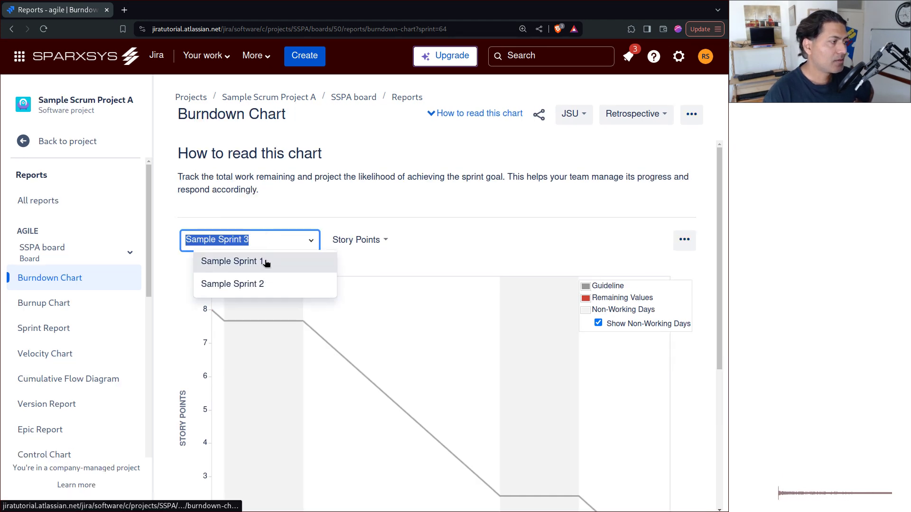
click(265, 263)
scroll(431, 280, down, 1)
scroll(429, 277, up, 1)
scroll(428, 277, down, 8)
scroll(428, 276, up, 4)
scroll(426, 271, up, 1)
scroll(425, 266, down, 1)
scroll(425, 266, up, 5)
- Compare the burndown charts of Sample Sprint 2 and Sample Sprint 3
click(237, 239)
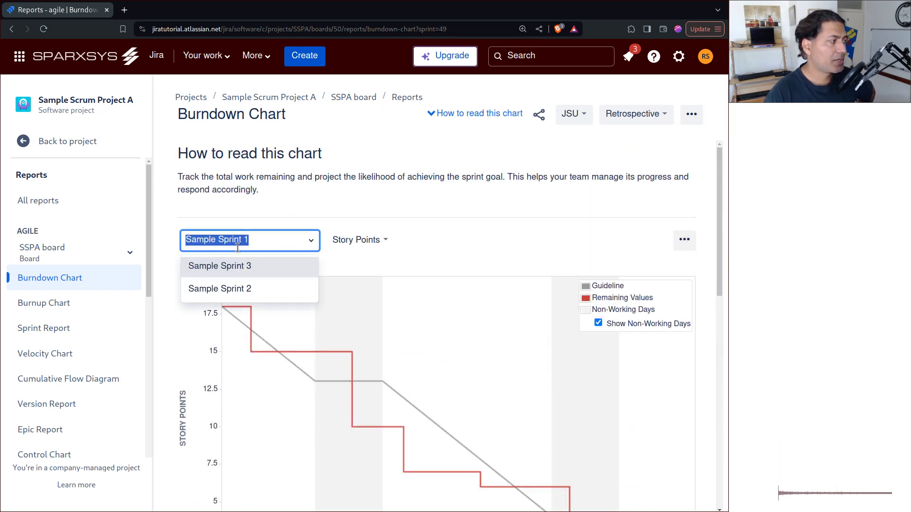
click(227, 289)
click(245, 242)
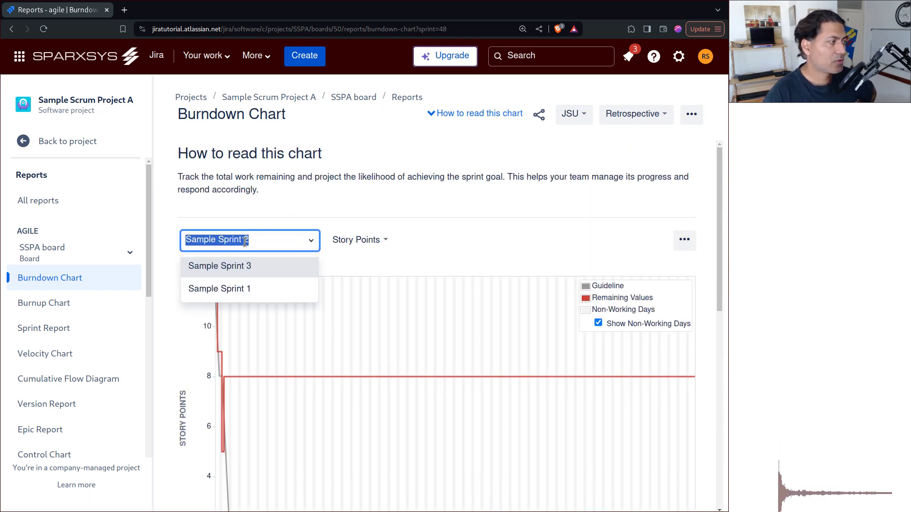
click(239, 268)
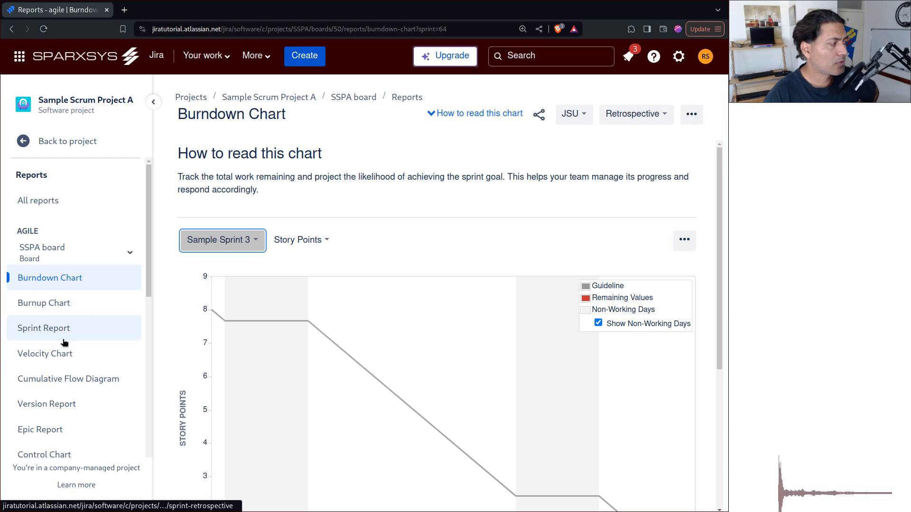
- Open the Sprint Report and view it for Sample Sprint 2 and Sample Sprint 3
click(65, 340)
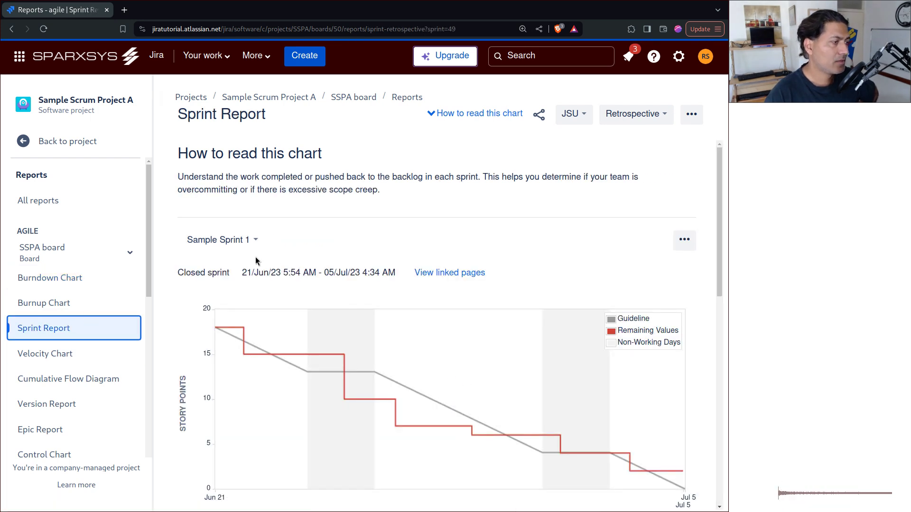
click(250, 252)
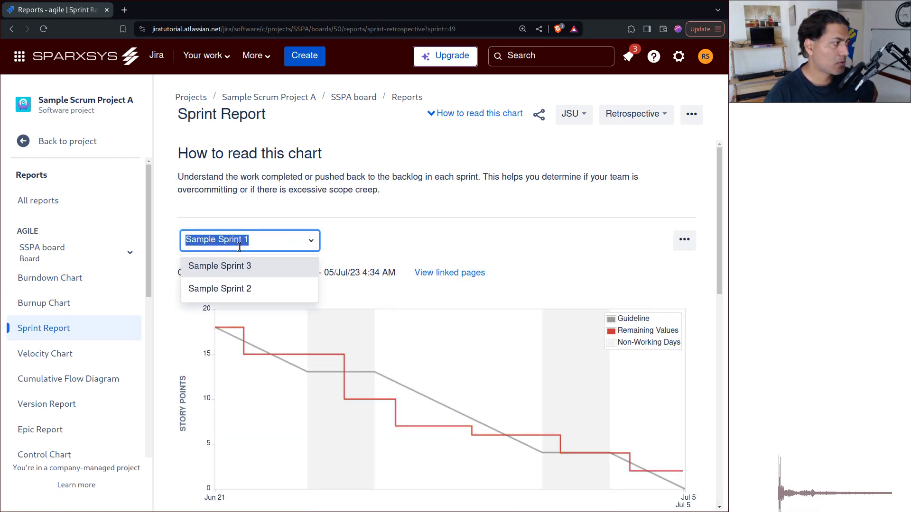
click(231, 290)
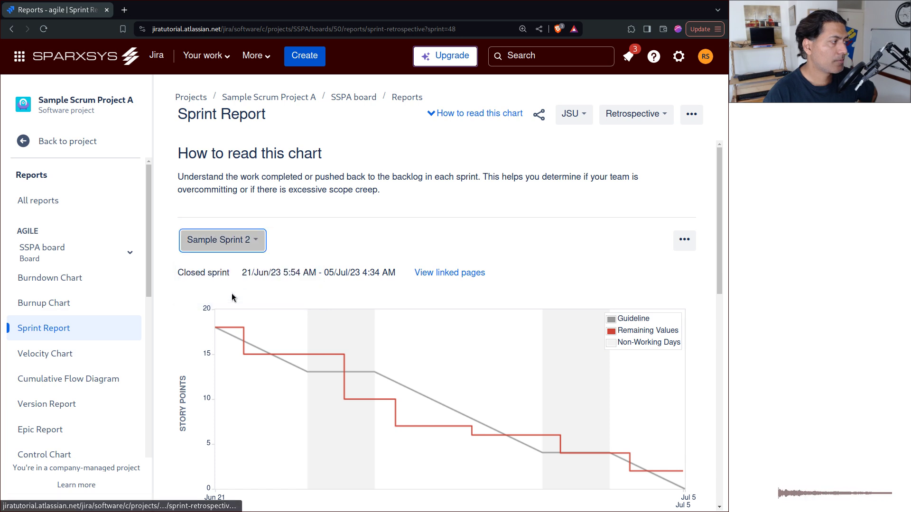
click(241, 247)
click(228, 266)
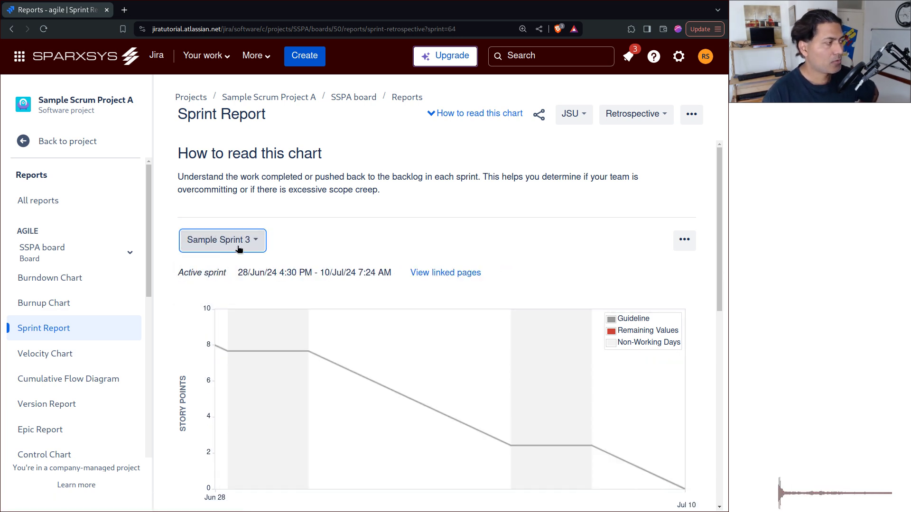
- Reopen story SSPA-10 and view the sprints of all projects in its Sprint field without choosing one
click(546, 57)
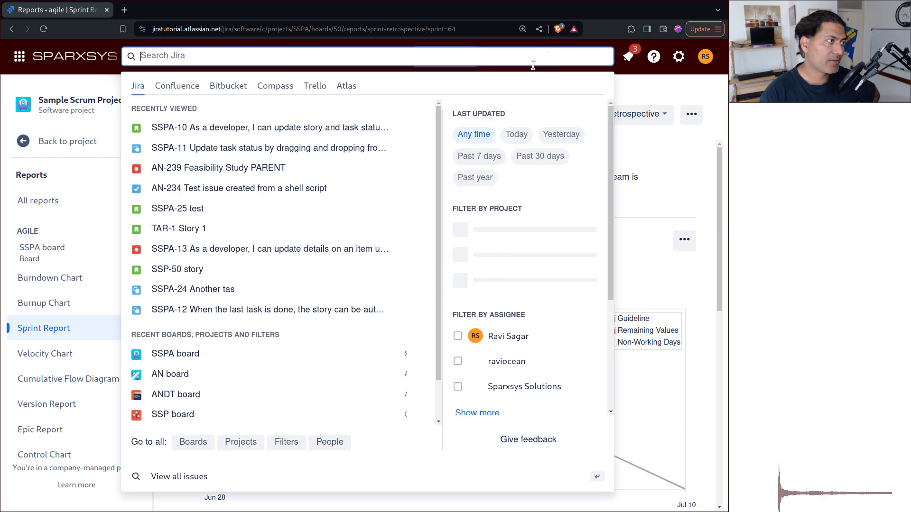
click(188, 129)
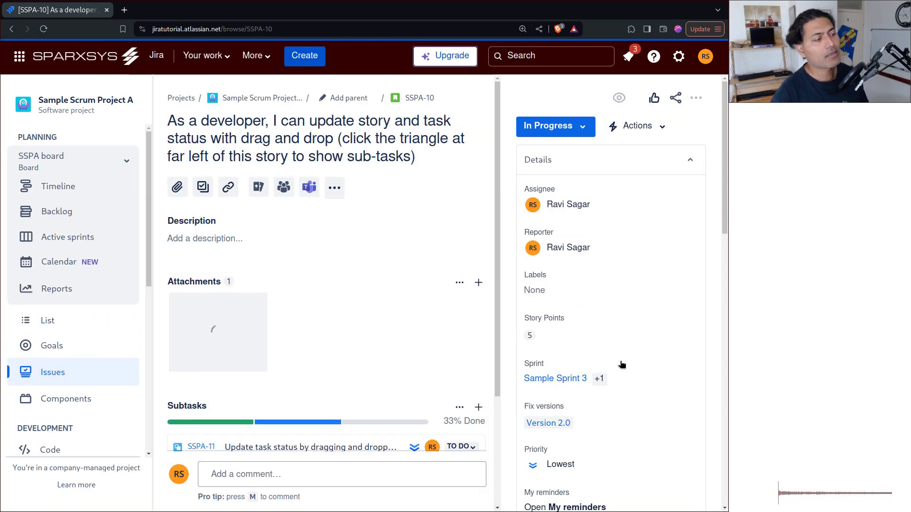
mouse_move(606, 382)
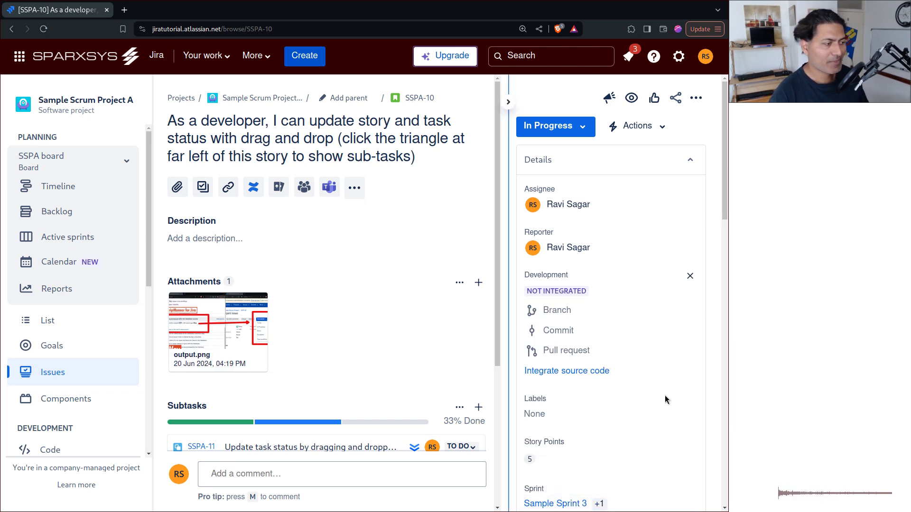
scroll(597, 350, down, 3)
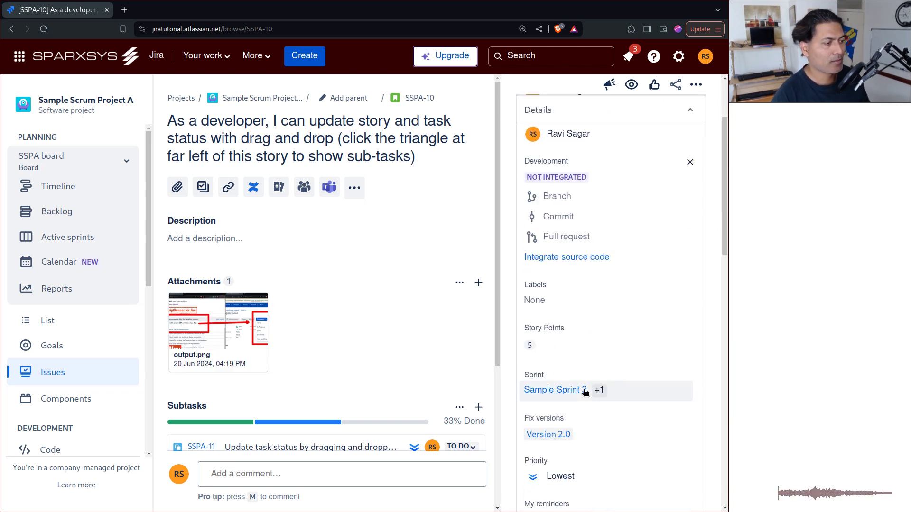
click(635, 396)
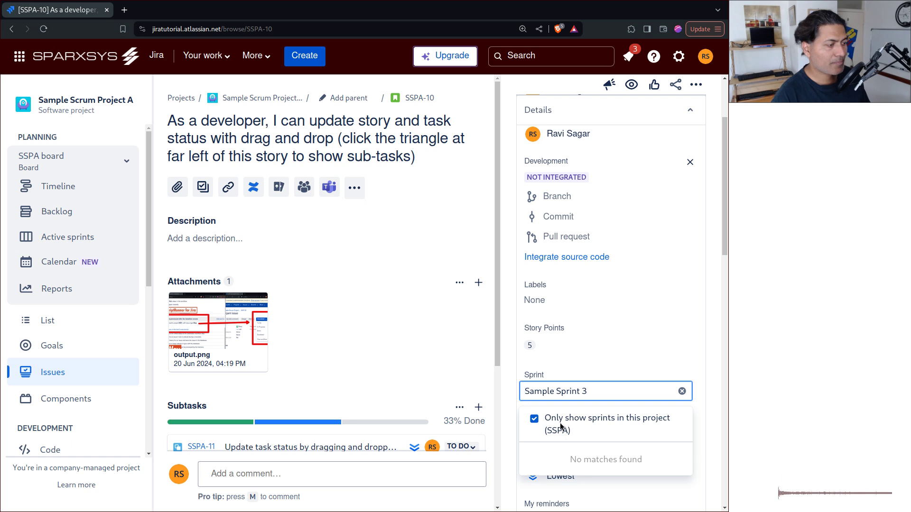
click(535, 420)
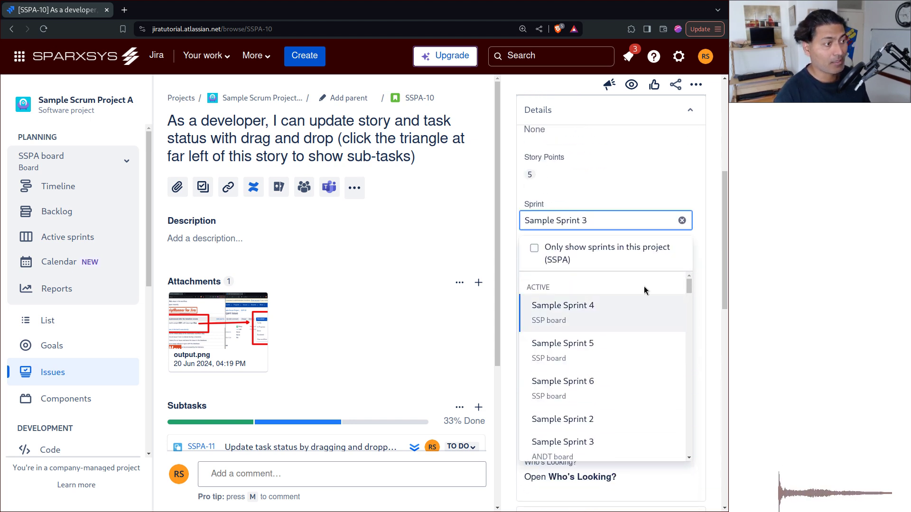
click(698, 299)
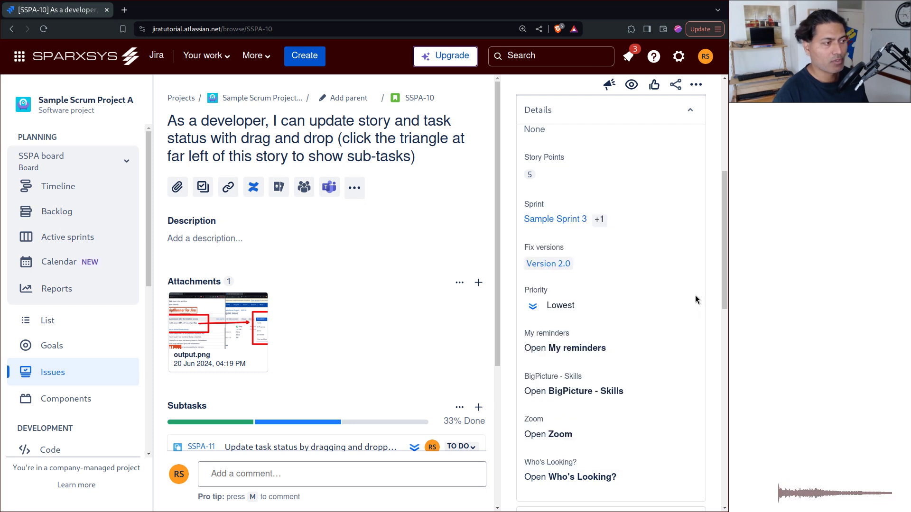
- Remove Sample Sprint 3 from the Sprint field of SSPA-10
click(629, 223)
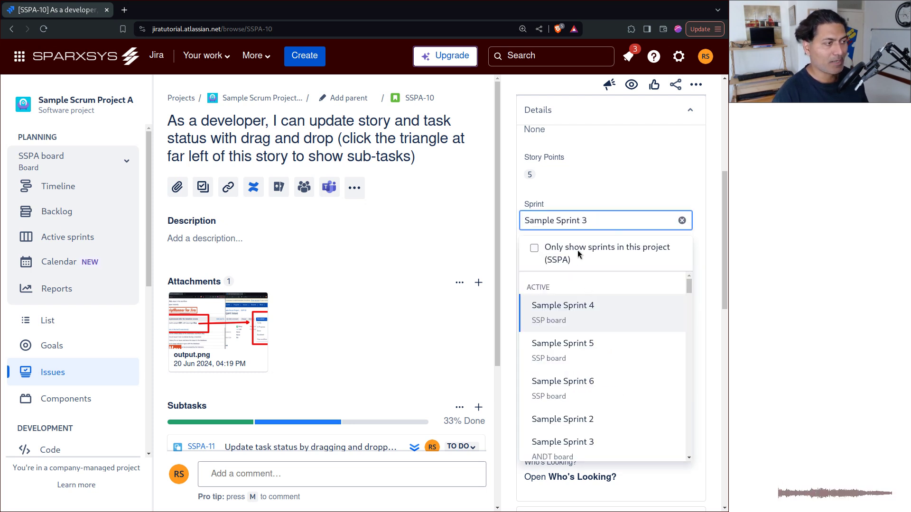
click(682, 220)
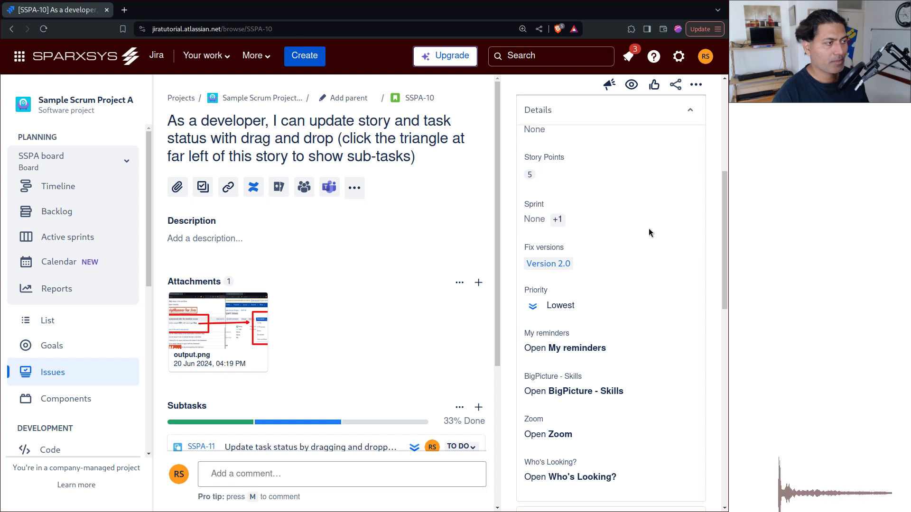
- Limit the Sprint field's choices for SSPA-10 to sprints in this project (SSPA) and leave the field without choosing one
click(575, 223)
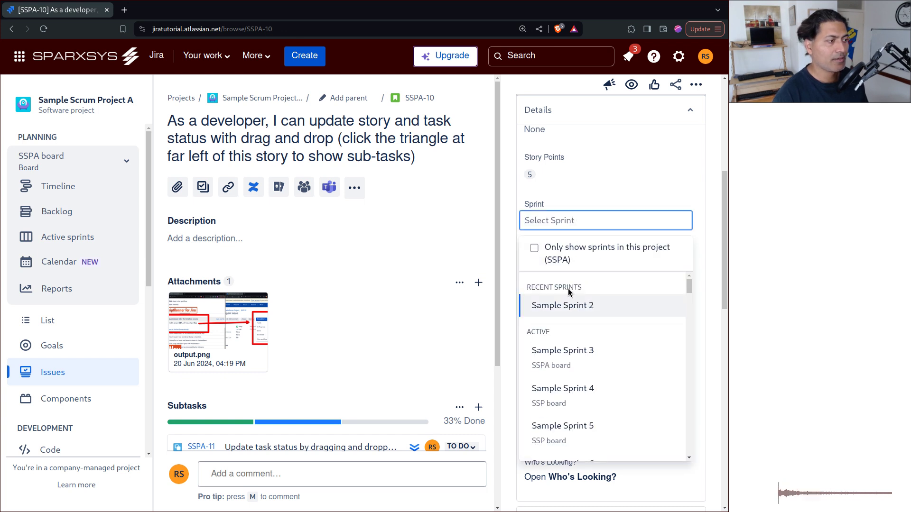
click(532, 249)
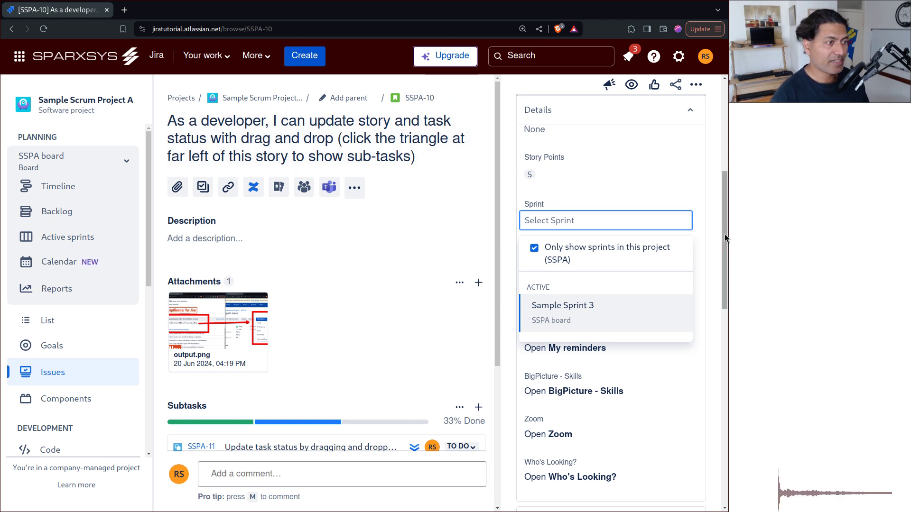
drag(725, 237, 719, 147)
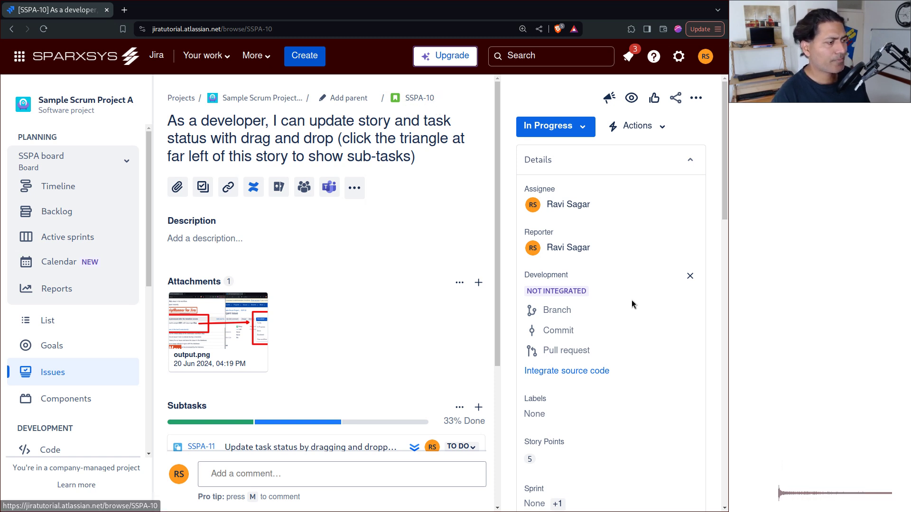
- Review the sprints available to SSPA-10 within its own project and cancel editing the Sprint field
scroll(621, 299, down, 2)
scroll(75, 294, down, 2)
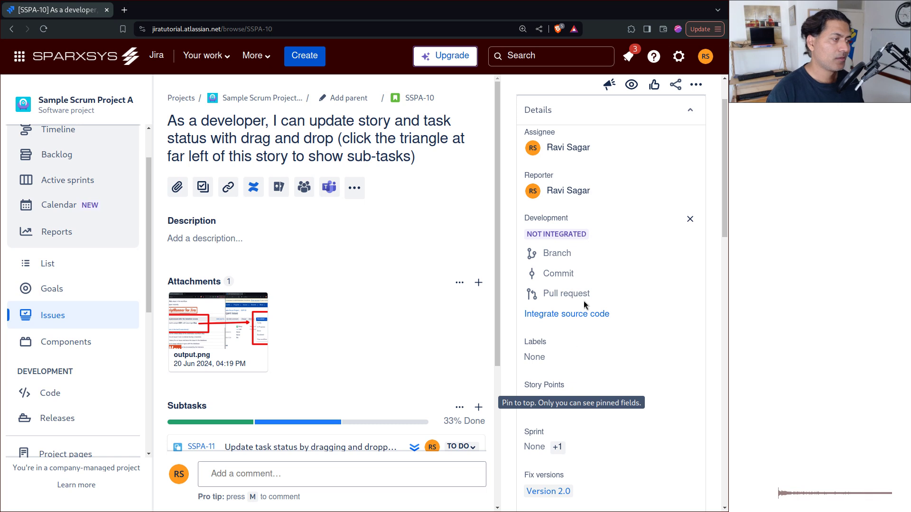
scroll(584, 305, down, 2)
click(579, 332)
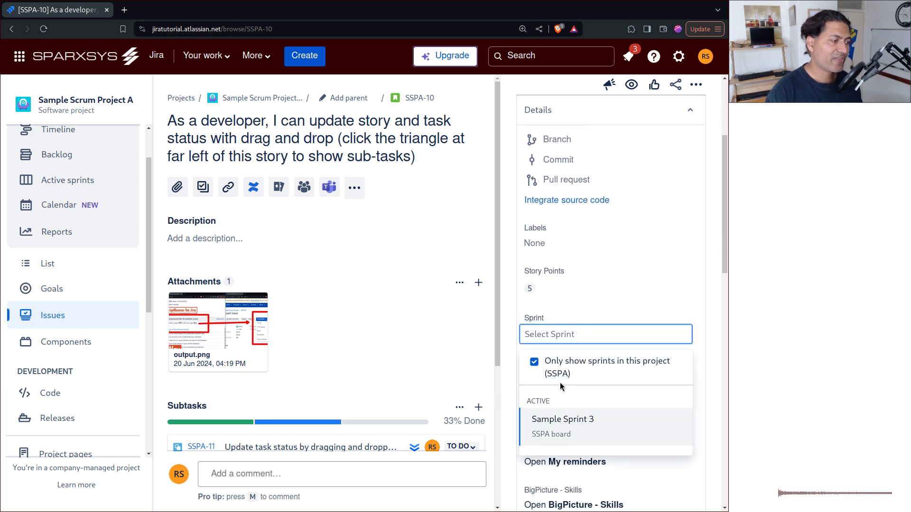
key(Escape)
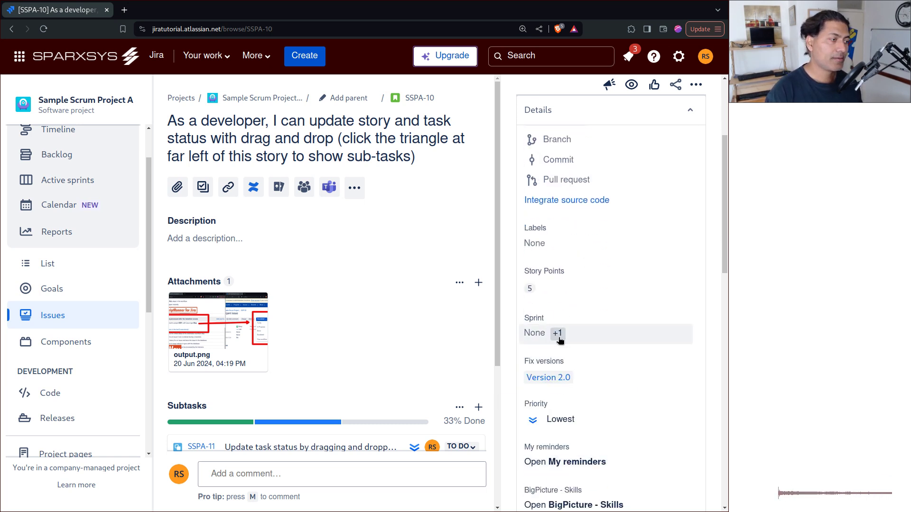
- Open the report of SSPA-10's completed sprint, Sample Sprint 2, in a new tab and switch to it
mouse_move(558, 338)
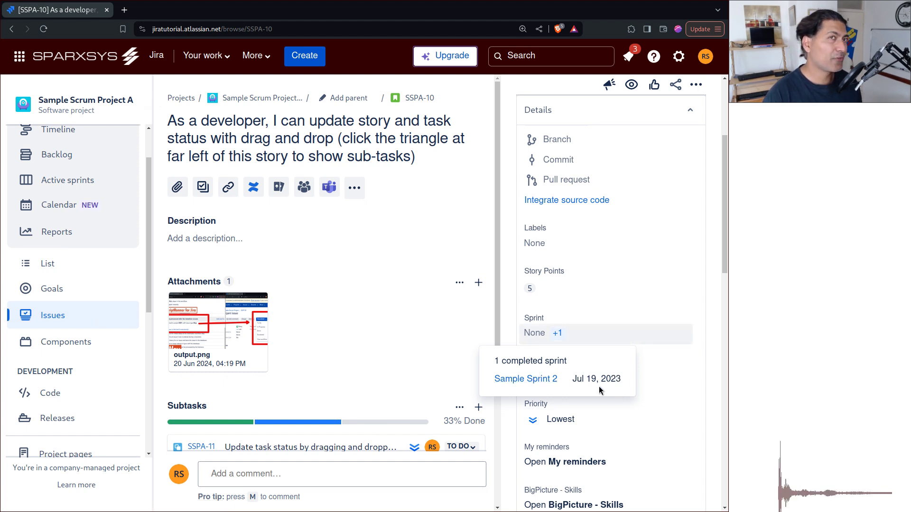
ctrl+click(519, 379)
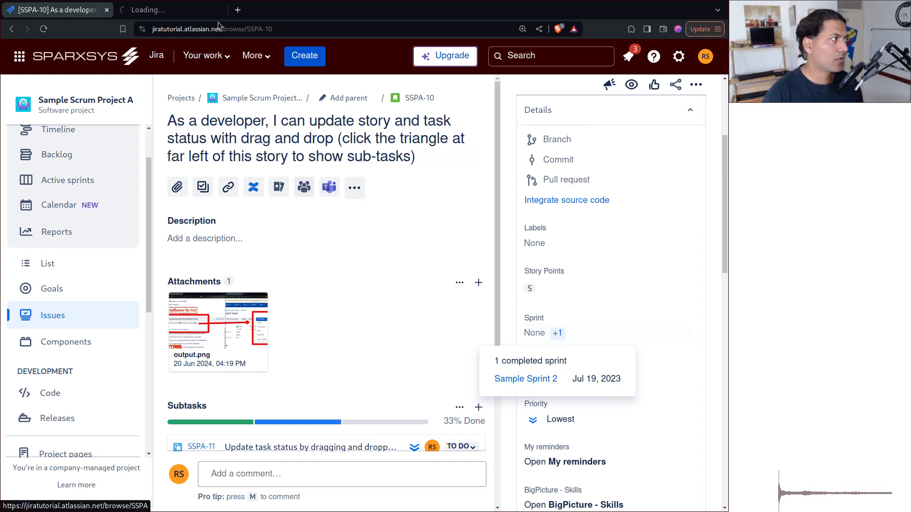
click(165, 12)
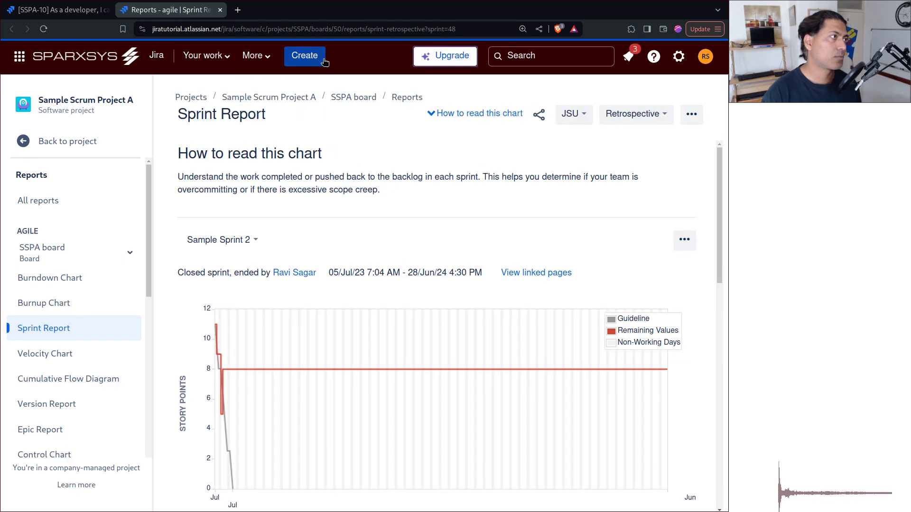
- Switch the sprint report to Sample Sprint 1, highlight the sprint ID in the page address, and return to SSPA-10
drag(457, 29, 432, 29)
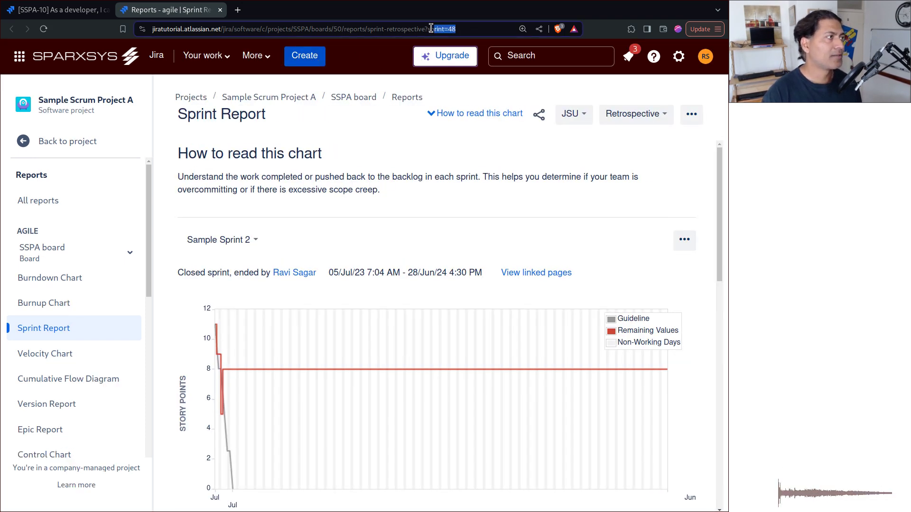
click(243, 240)
click(240, 287)
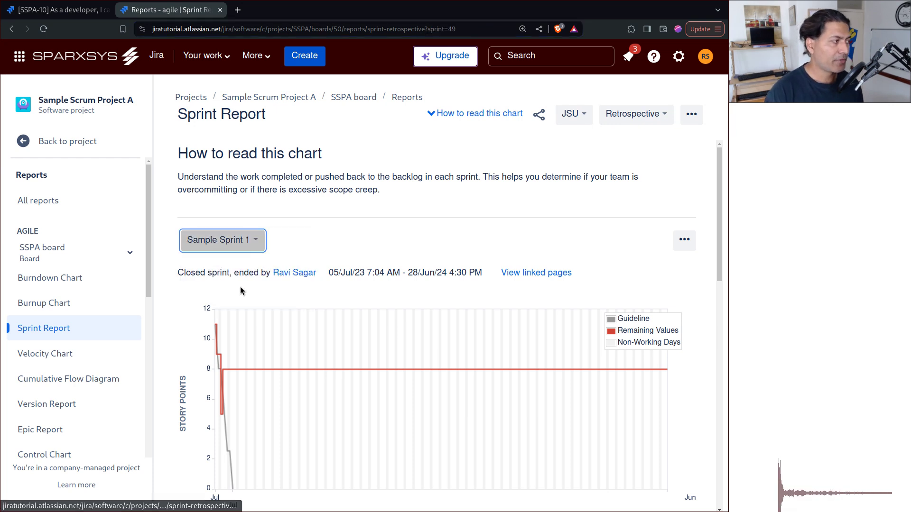
drag(449, 29, 450, 31)
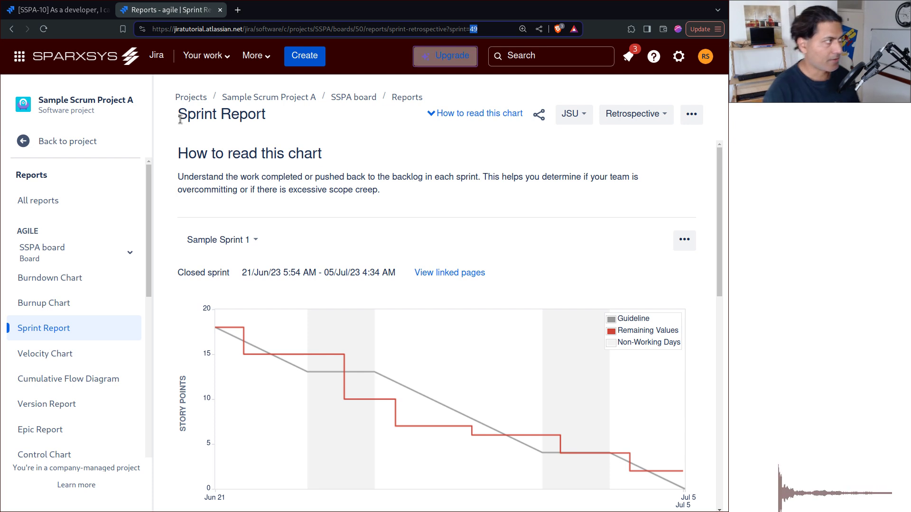
click(22, 13)
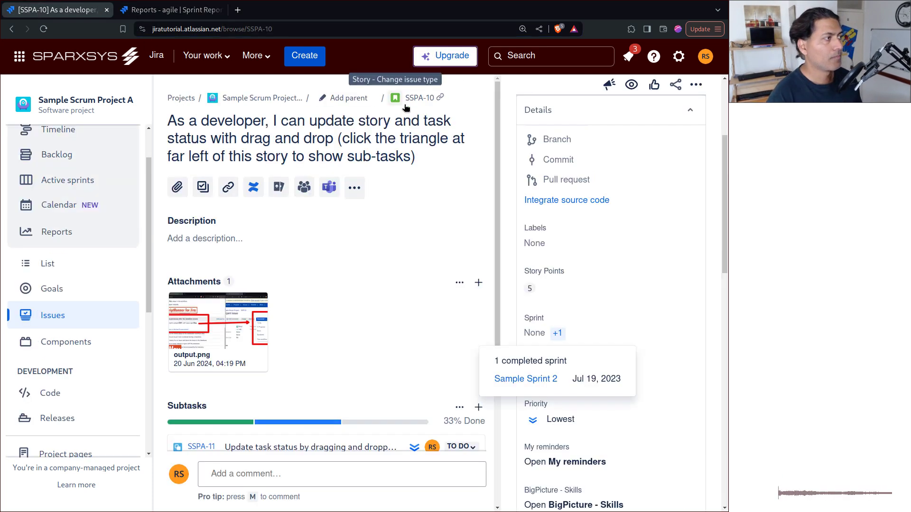
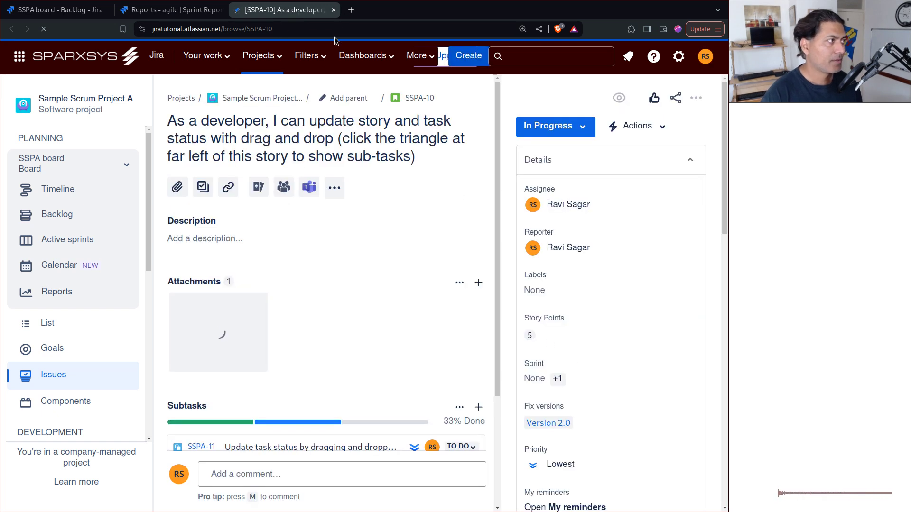
- Close the extra SSPA-10 tab and open bulk field editing for SSPA-10 from the SSPA board's backlog
key(ctrl+w)
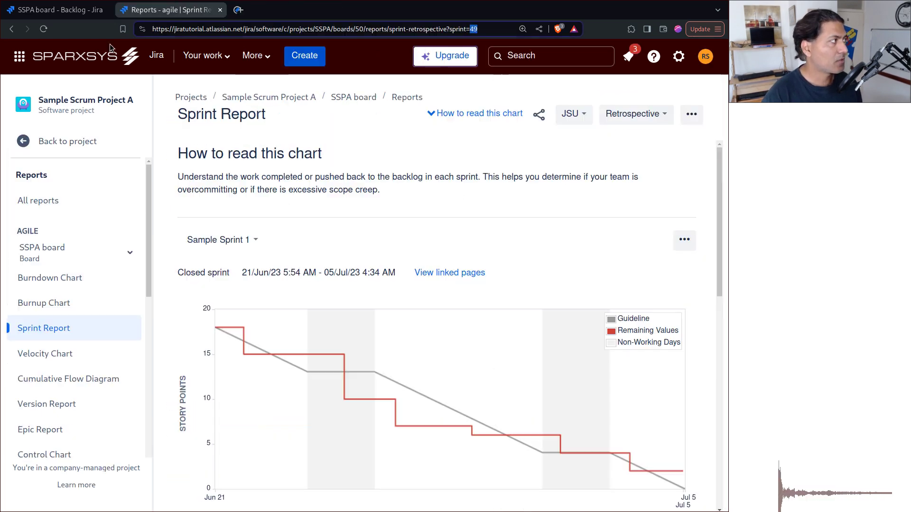
key(ctrl+shift+Tab)
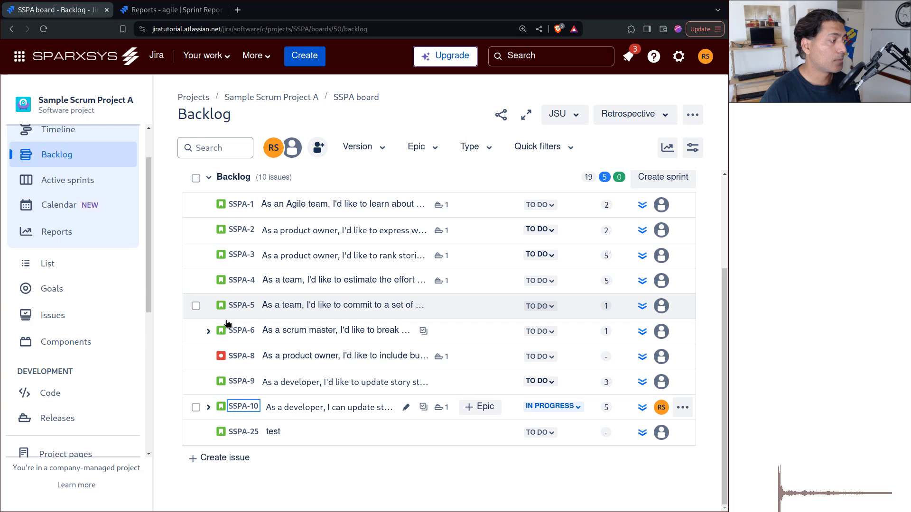
click(196, 407)
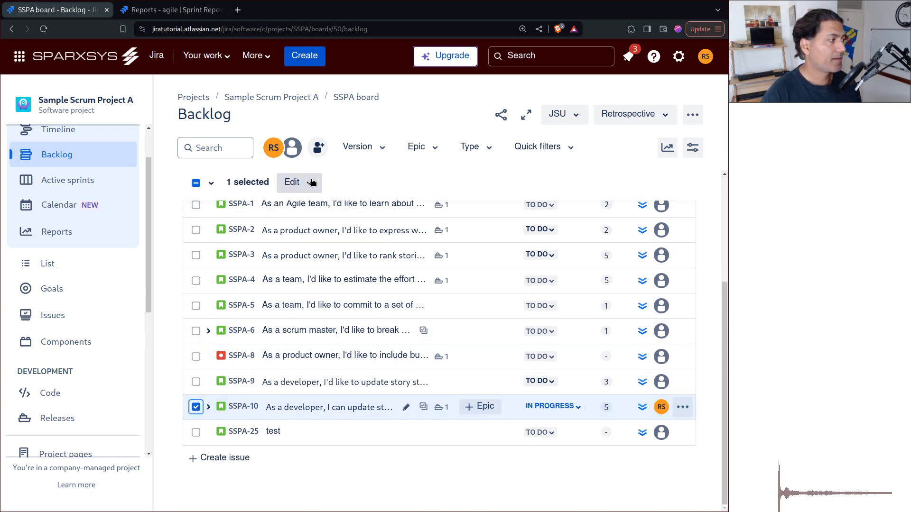
click(290, 183)
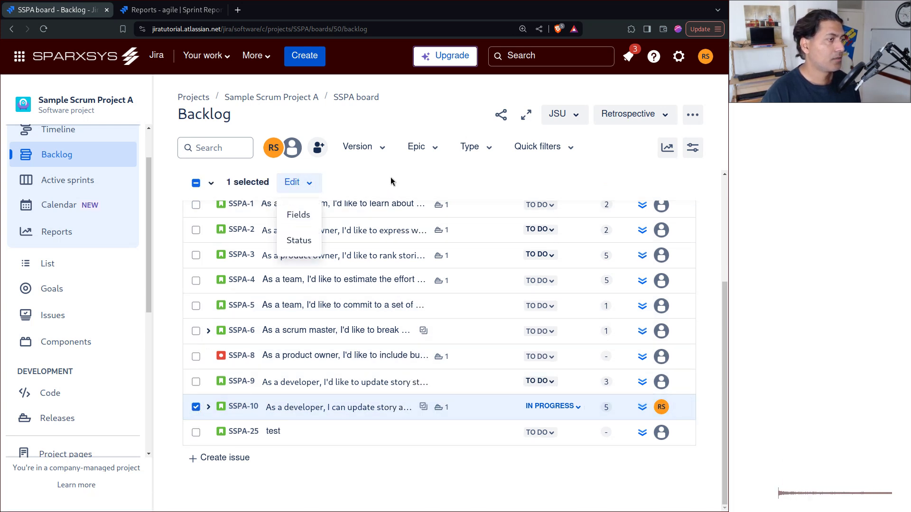
click(294, 182)
click(294, 182)
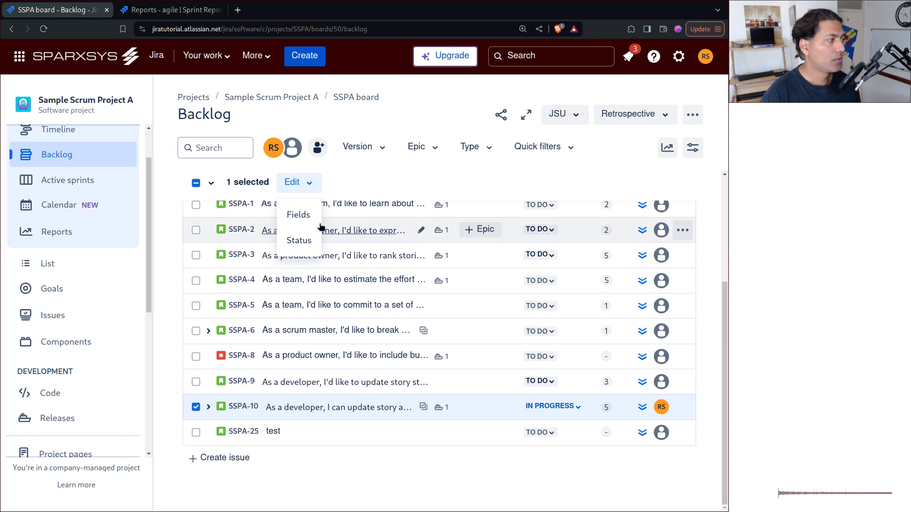
click(298, 215)
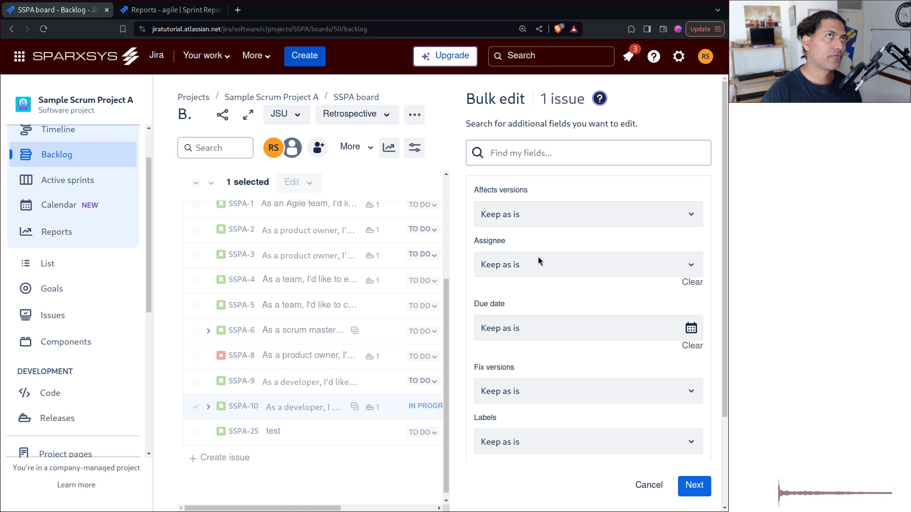
- Search for the Sprint field and add it to the bulk edit form
scroll(343, 356, down, 1)
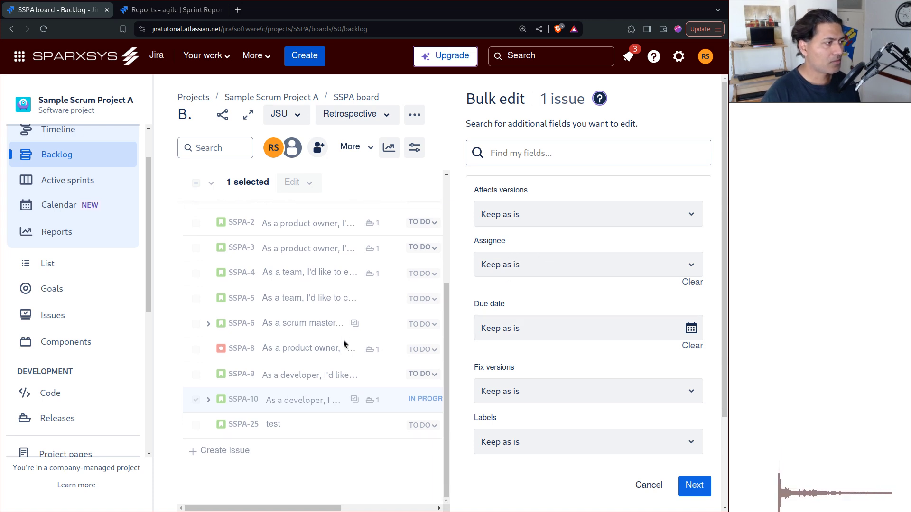
scroll(568, 319, down, 2)
scroll(566, 317, up, 1)
scroll(539, 377, up, 2)
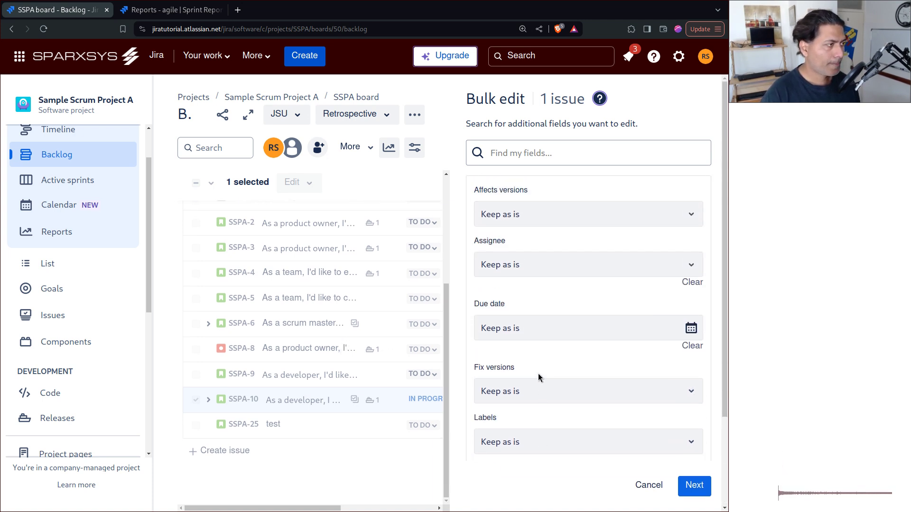
click(536, 156)
text(sprint)
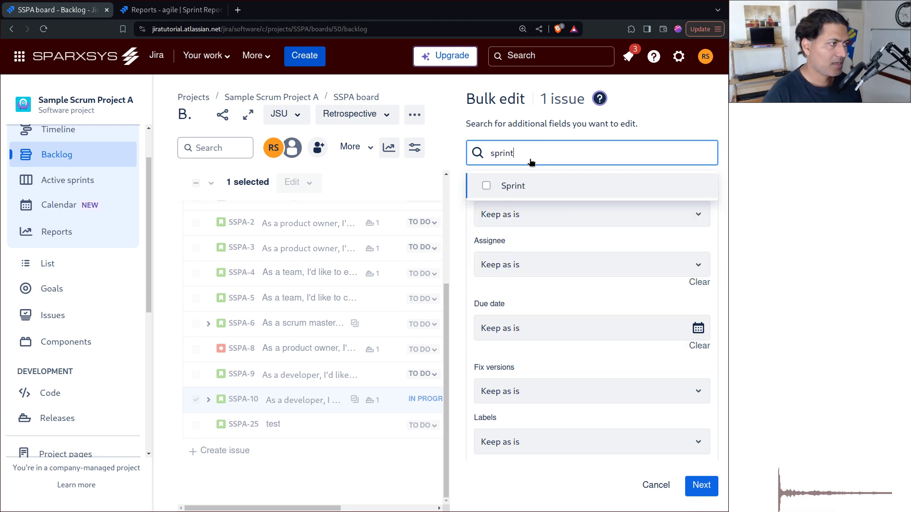
click(488, 190)
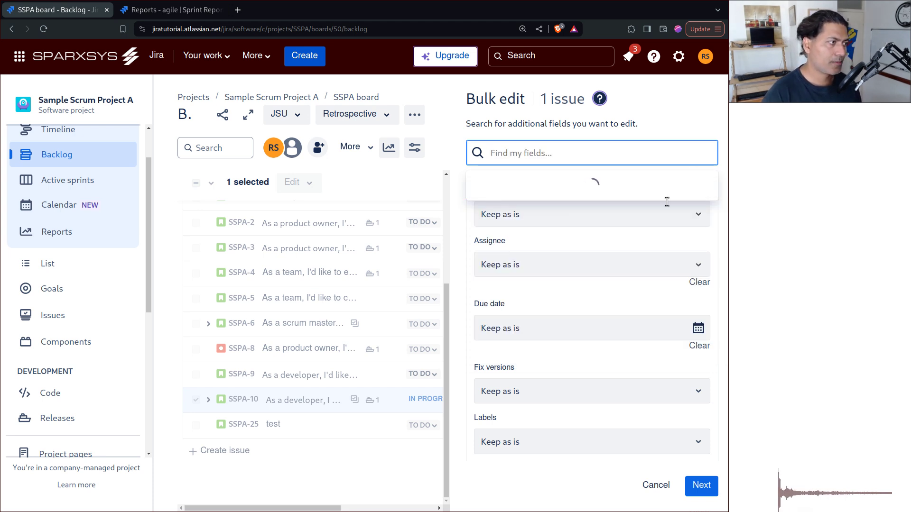
click(722, 134)
scroll(618, 263, down, 3)
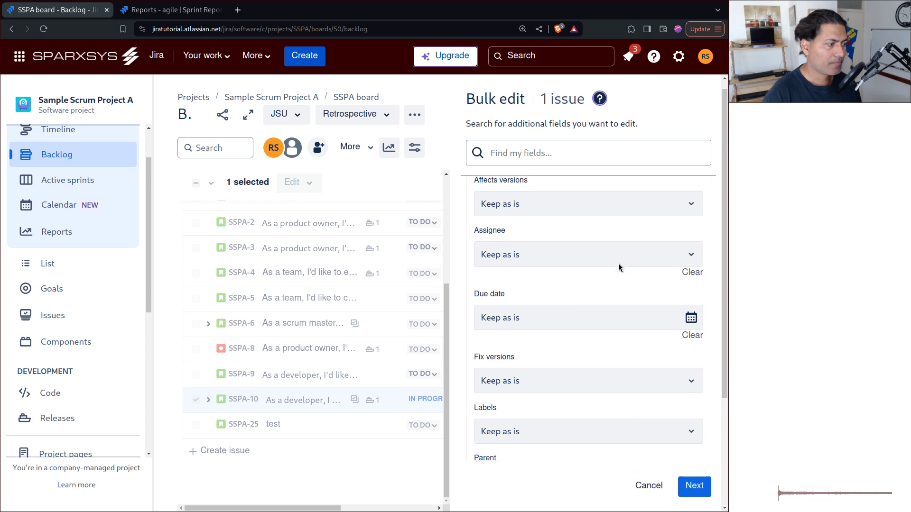
- Try to find the completed sprint by its ID 49 in the Sprint field, then cancel the bulk edit
click(569, 445)
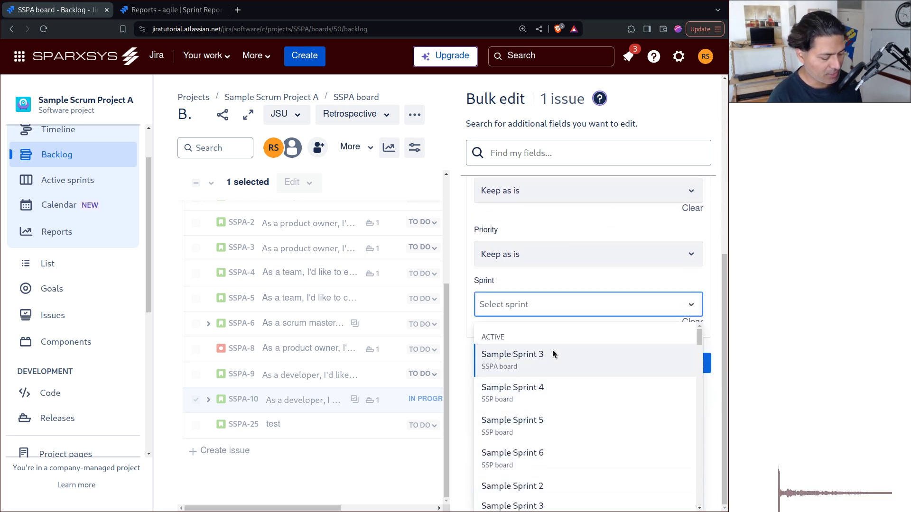
text(49)
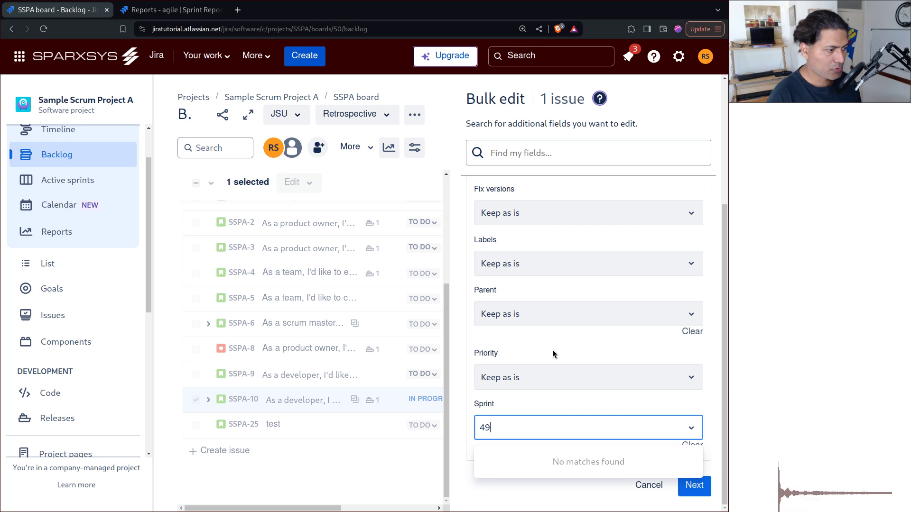
click(552, 349)
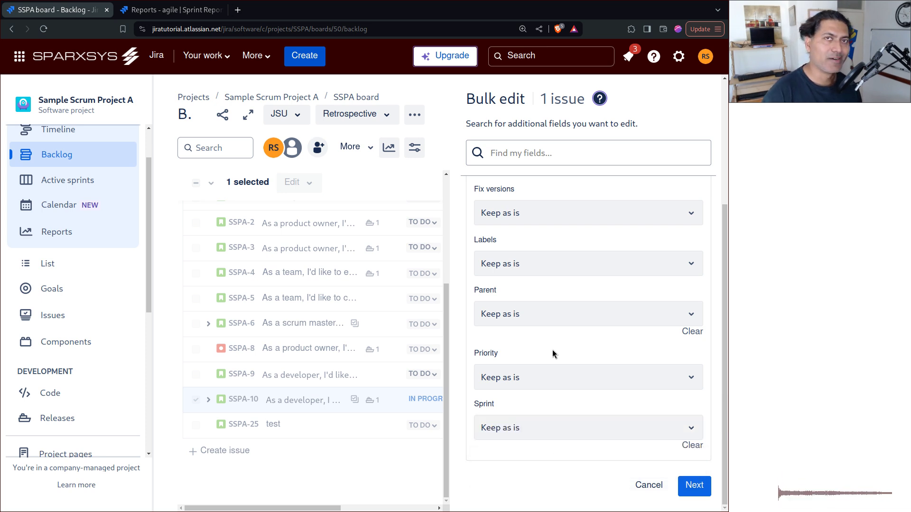
click(552, 59)
key(Escape)
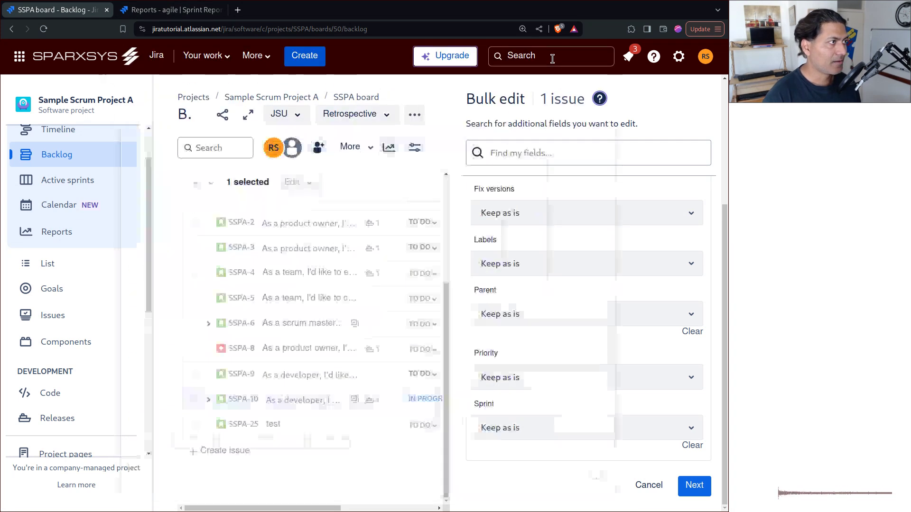
click(649, 485)
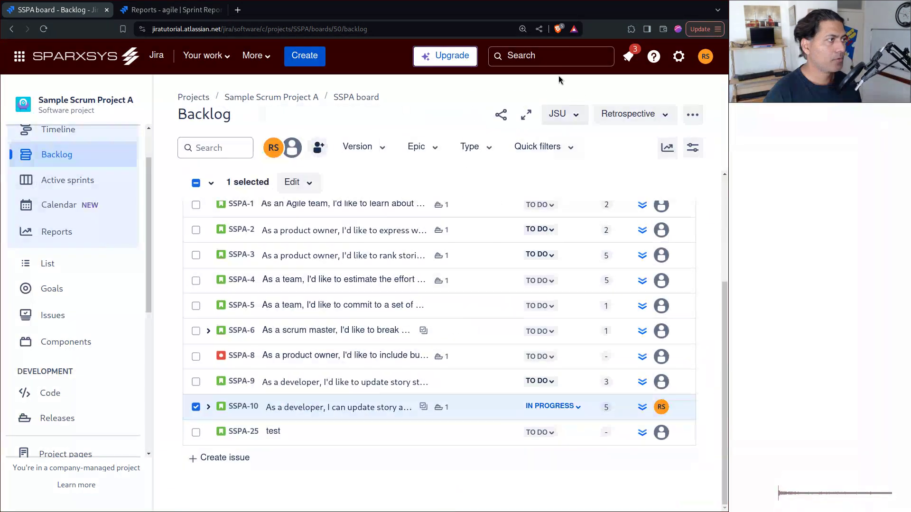
- Open the all-issues search and run the JQL query key=SSPA-10
click(560, 56)
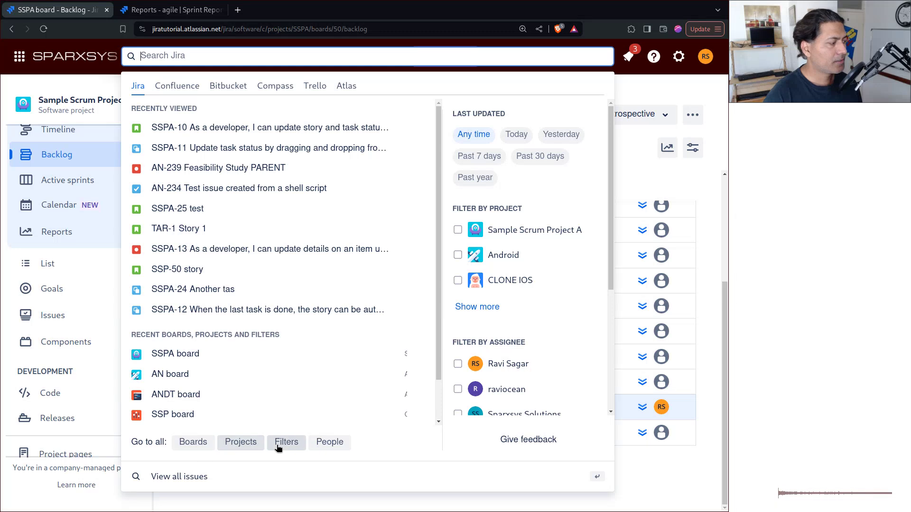
click(189, 479)
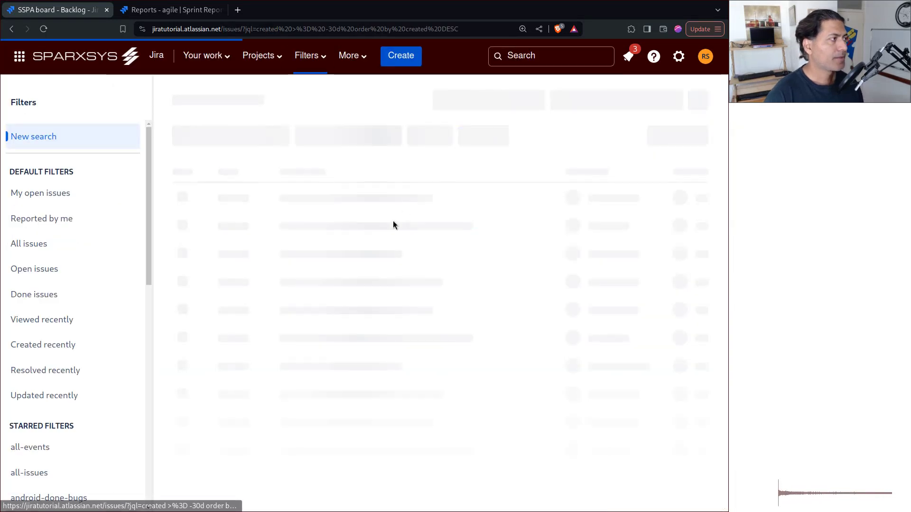
triple_click(280, 140)
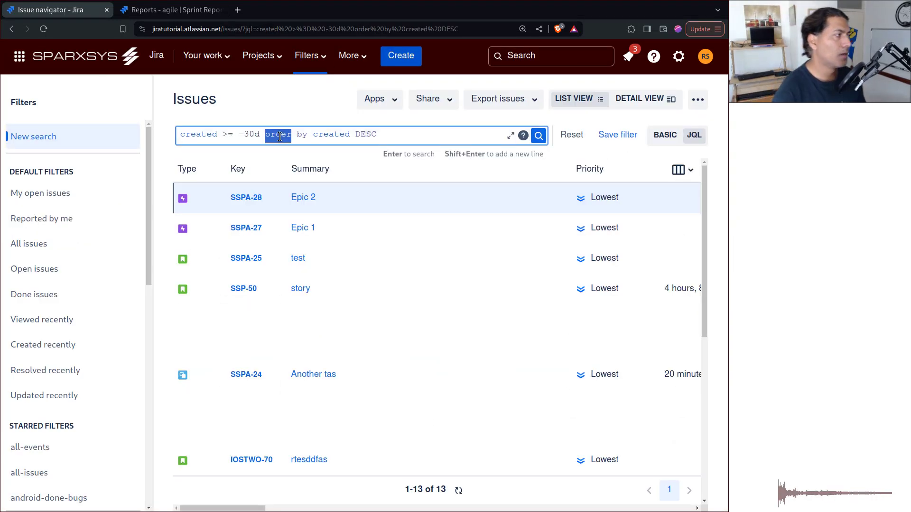
text(key=SSPA)
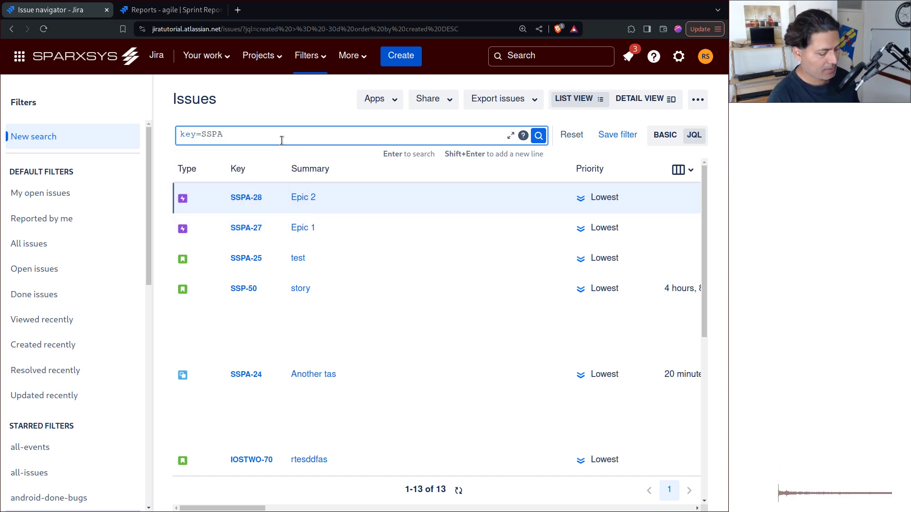
text(-10)
key(Return)
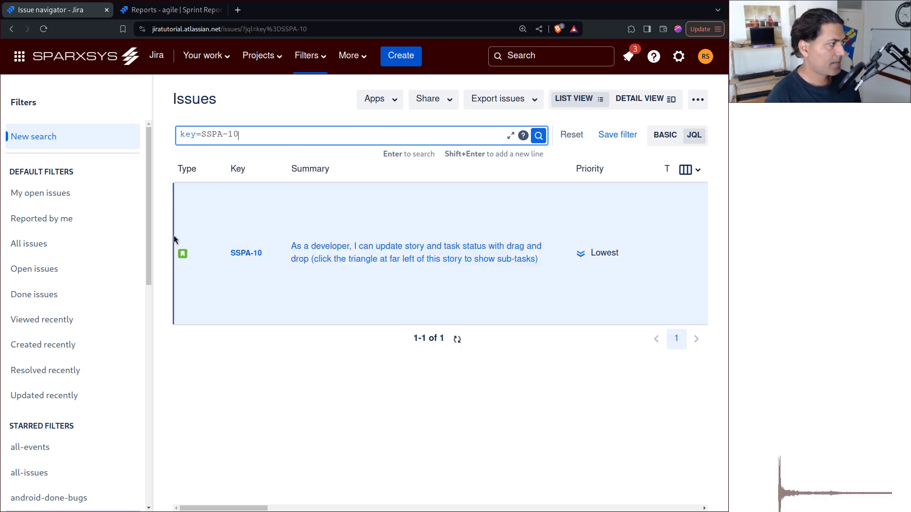
- Start a bulk change on the search results, select SSPA-10, and choose the Edit Issues operation
click(697, 100)
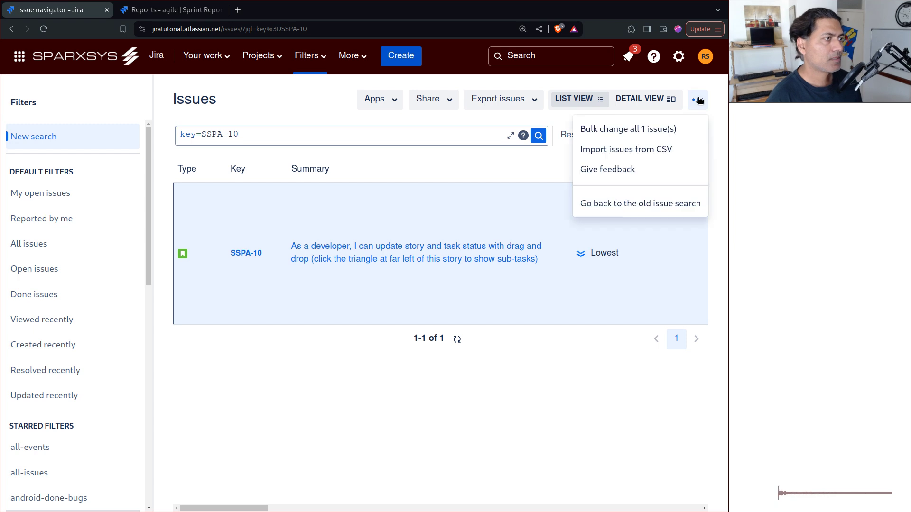
click(629, 129)
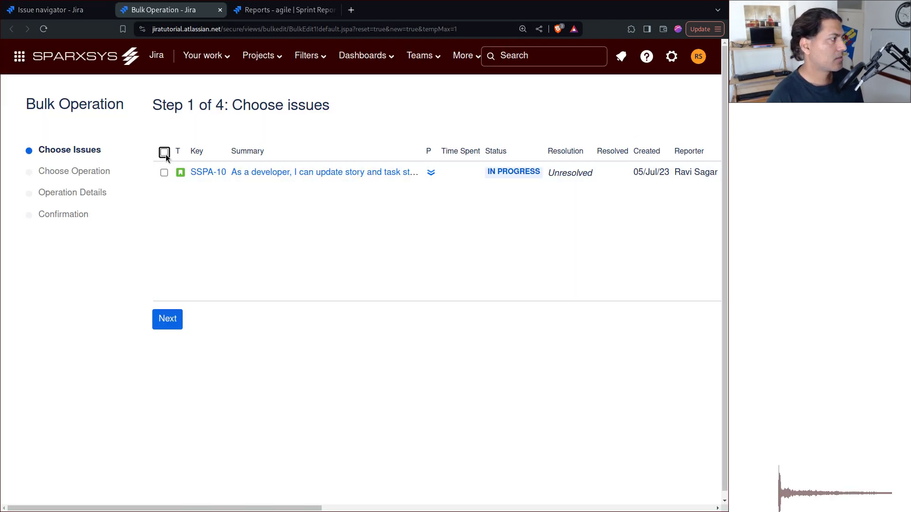
click(164, 152)
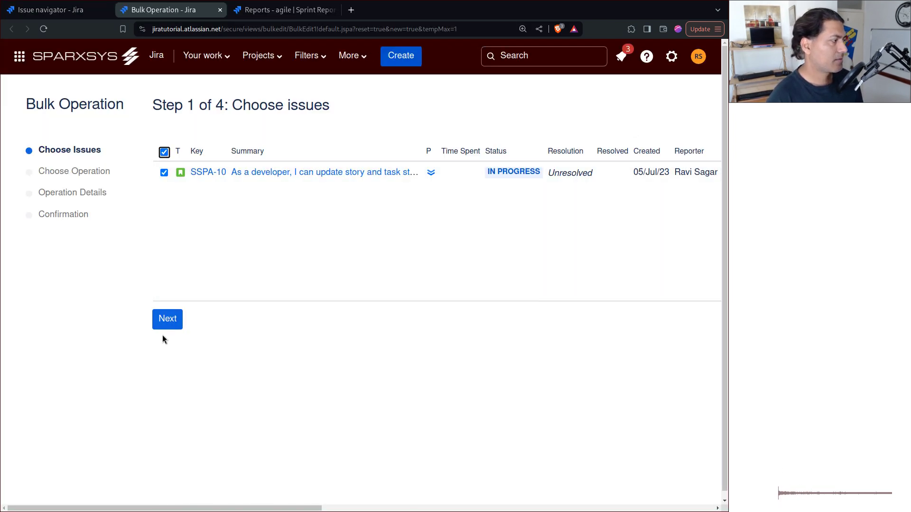
click(165, 321)
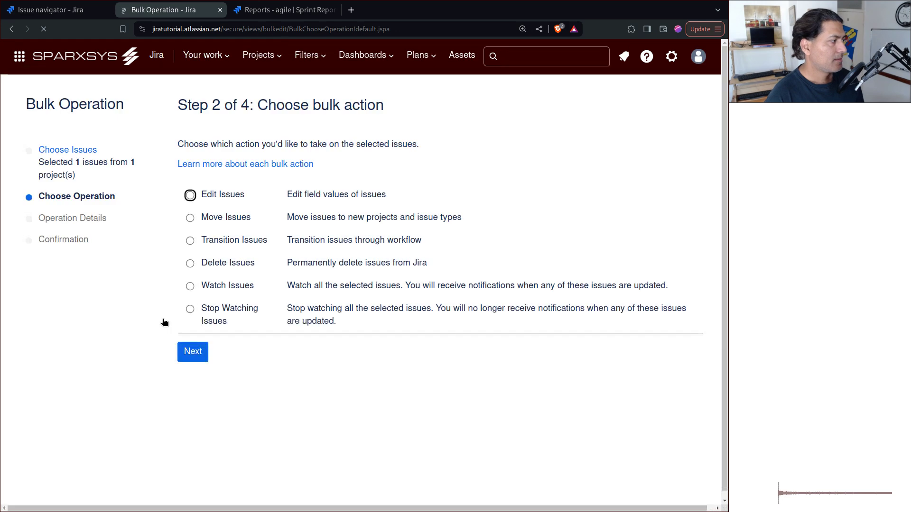
click(190, 196)
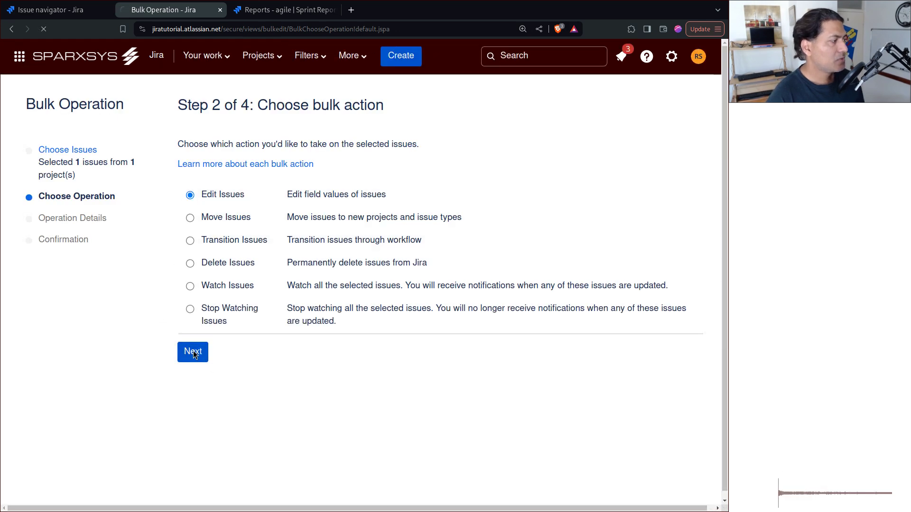
click(192, 351)
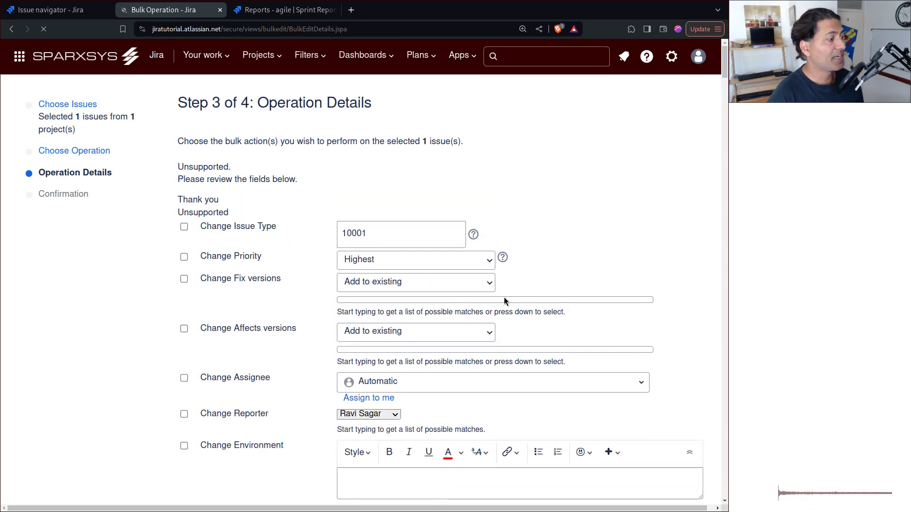
- Find the Sprint field in the bulk edit form, include it in the change, and set it to the completed sprint's ID 49
key(ctrl+f)
text(sprint)
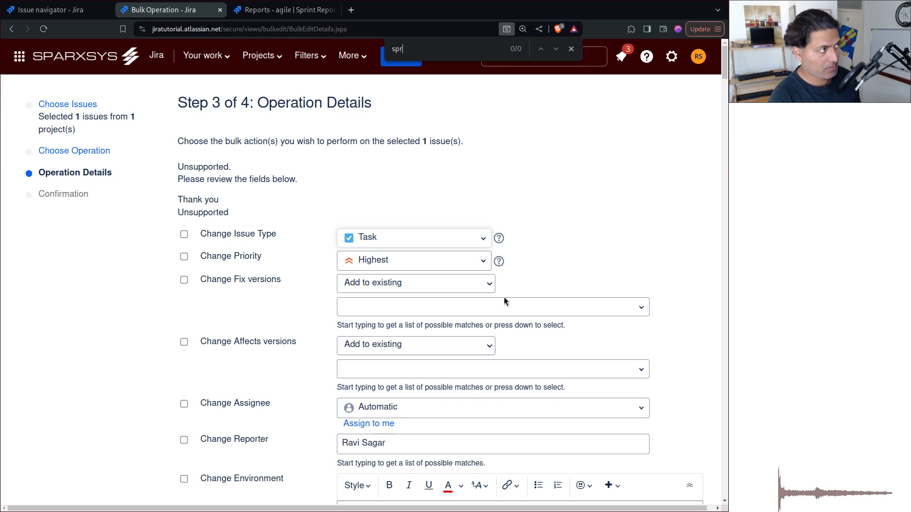
click(183, 271)
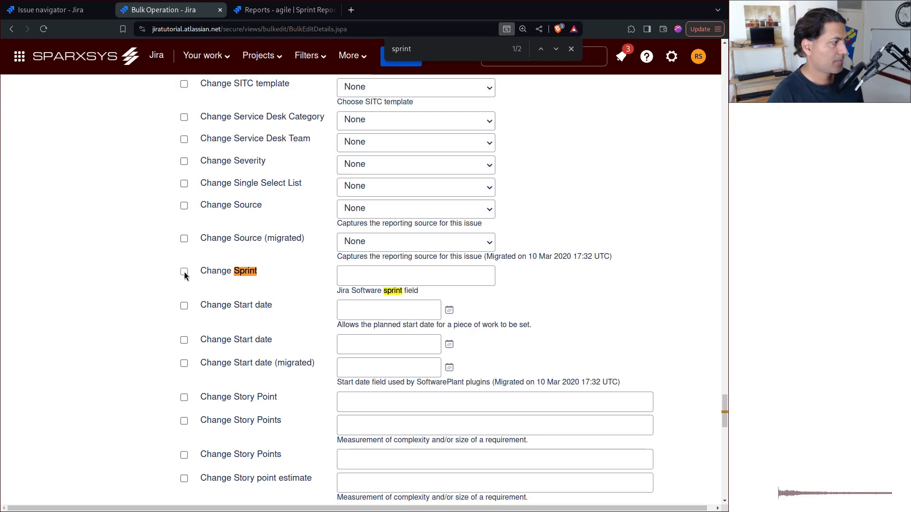
click(388, 281)
key(ctrl+Tab)
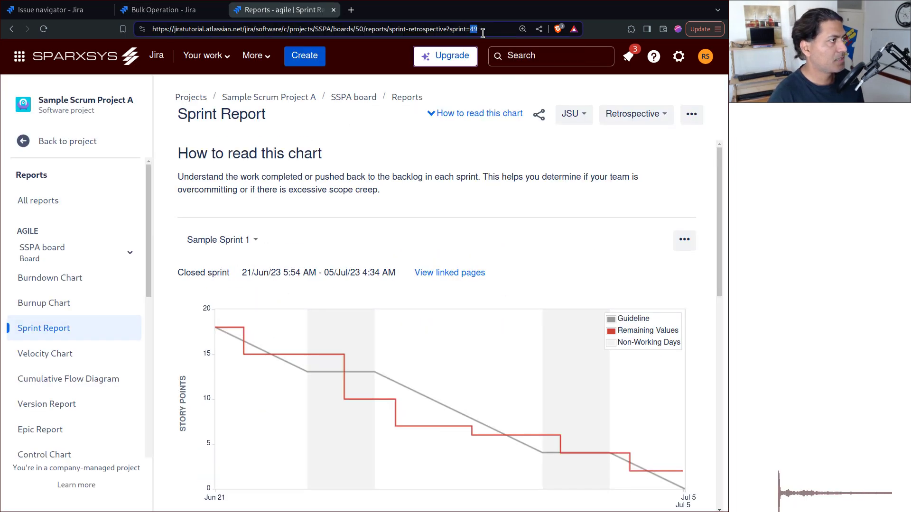
click(164, 10)
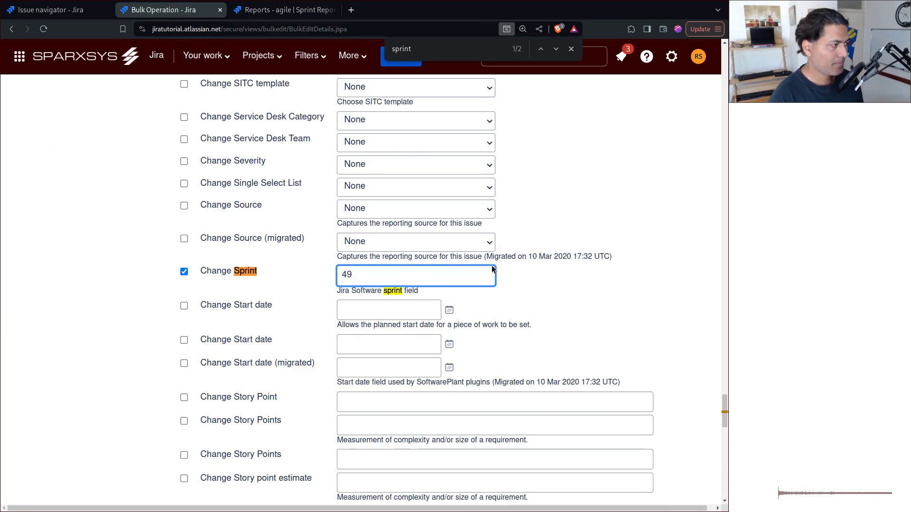
- Confirm and run the bulk edit without sending update mail, then close the bulk operation page
scroll(548, 312, down, 12)
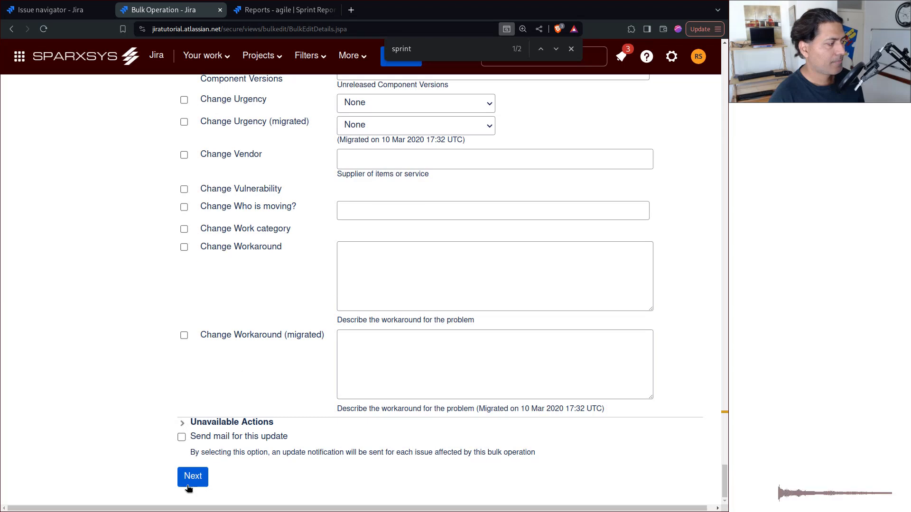
click(191, 475)
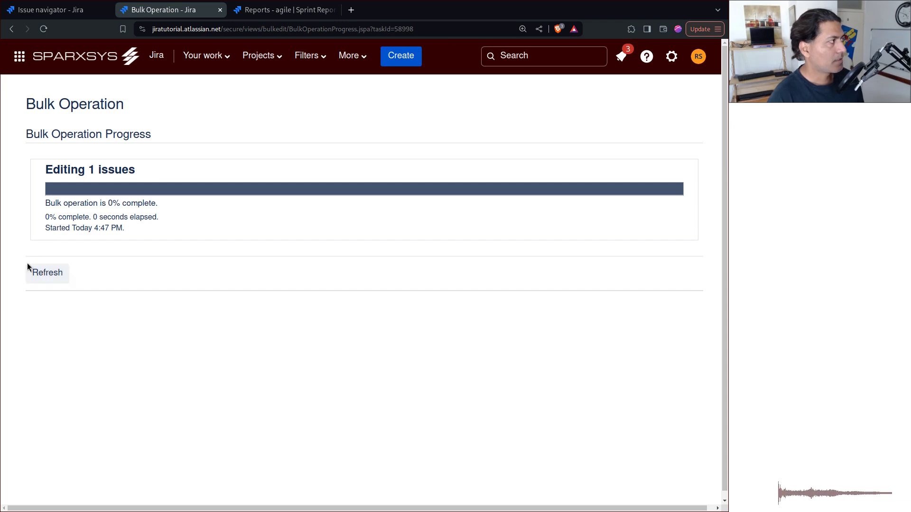
click(46, 281)
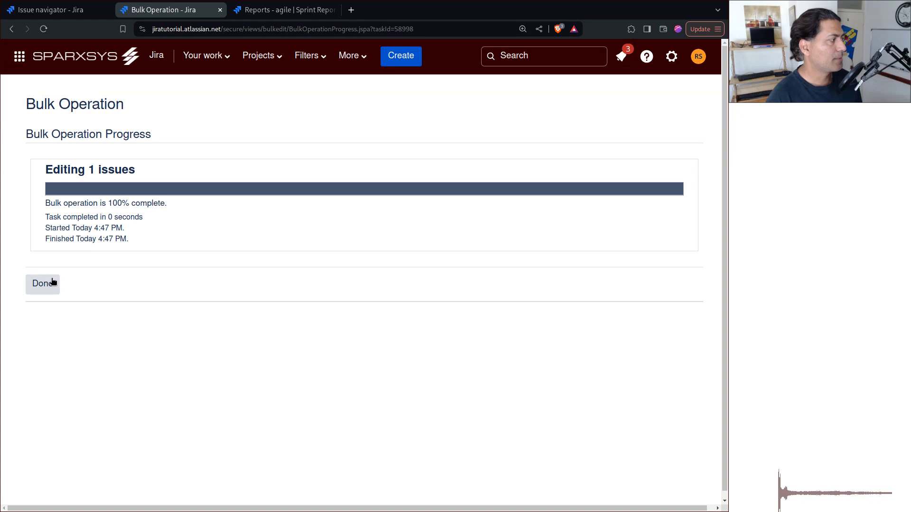
key(ctrl+w)
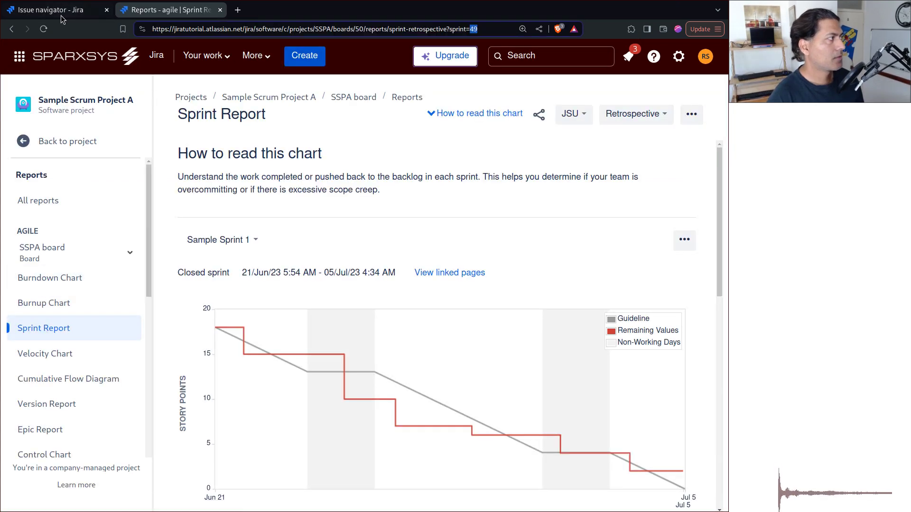
- Open issue SSPA-10 from the search results in a new browser tab
click(61, 12)
ctrl+click(242, 255)
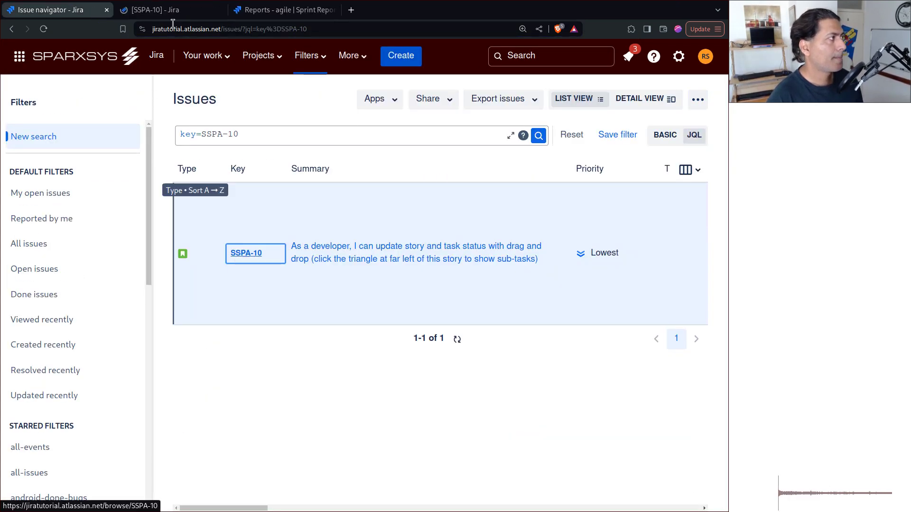
click(175, 14)
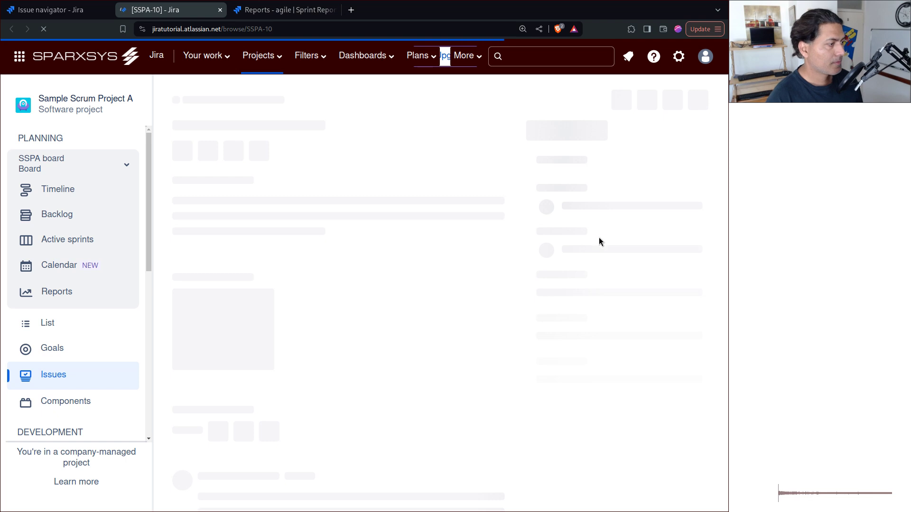
- Locate the Sprint field in SSPA-10's details and show the completed sprints recorded there
scroll(606, 308, down, 6)
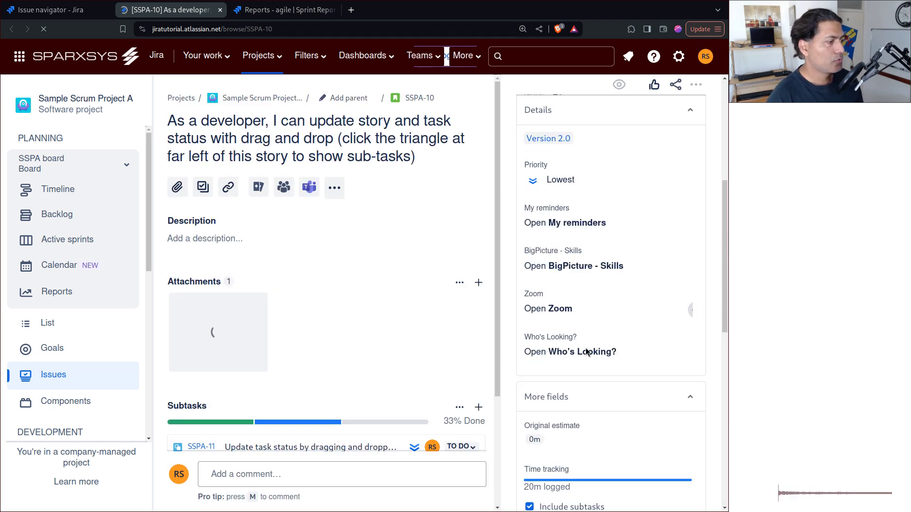
scroll(636, 319, down, 3)
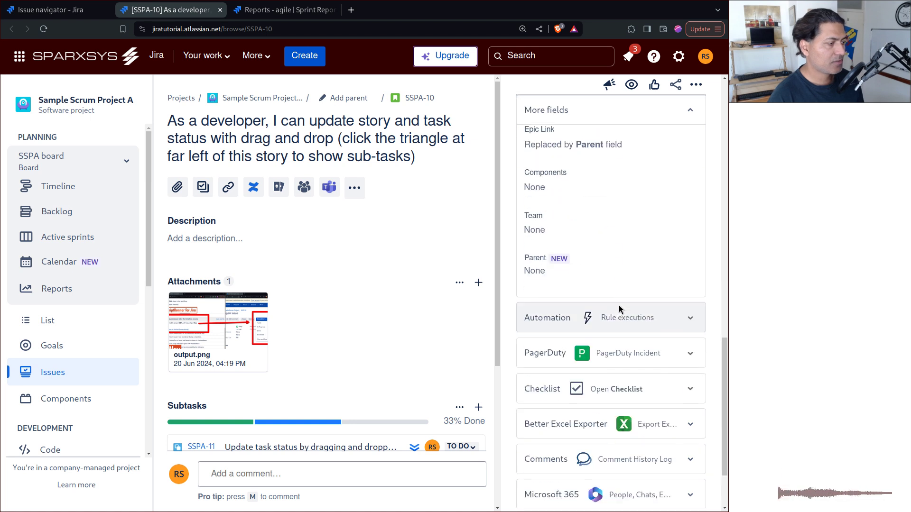
scroll(620, 307, up, 1)
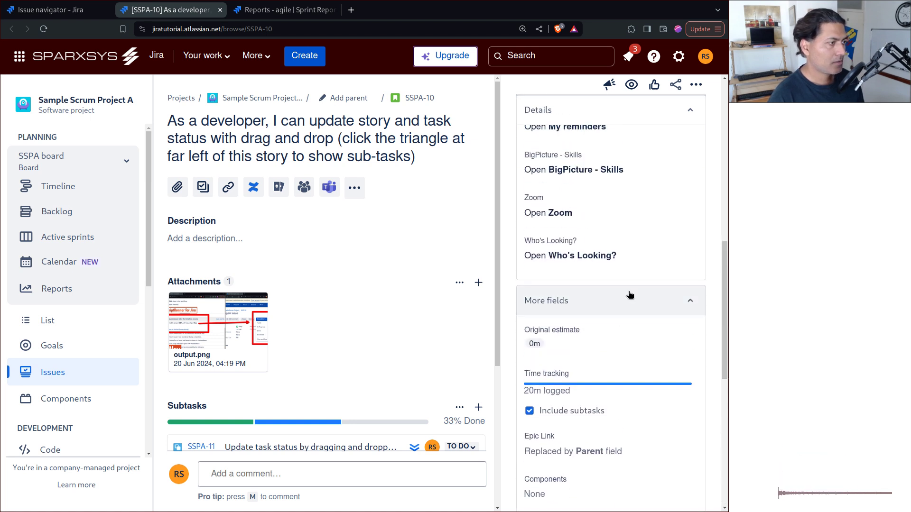
click(628, 298)
scroll(633, 299, up, 5)
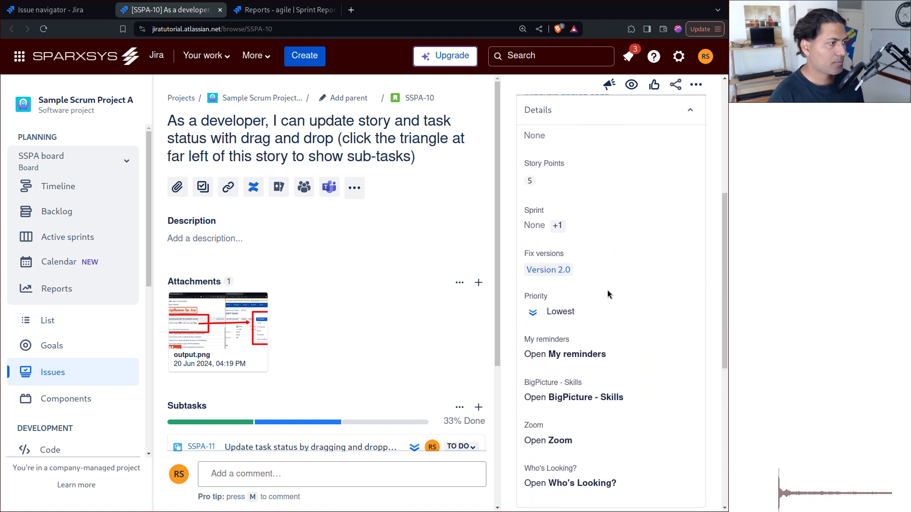
scroll(613, 269, up, 3)
click(558, 339)
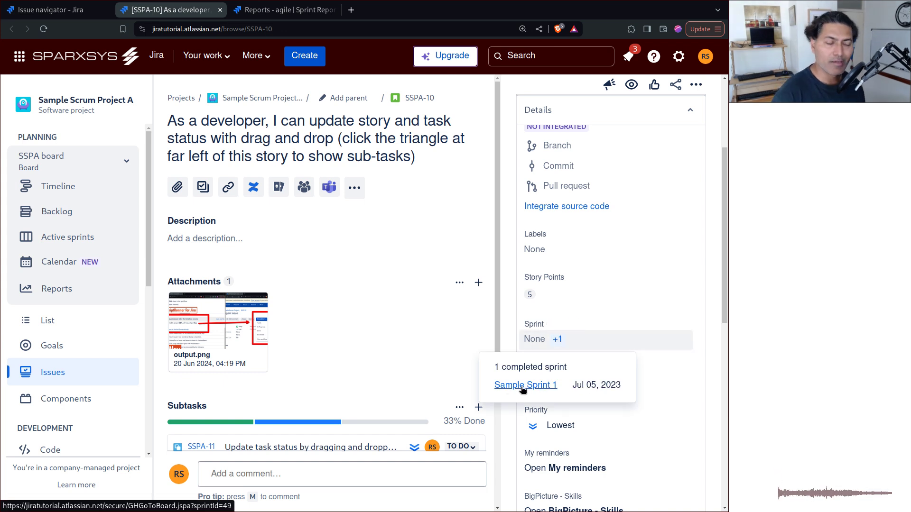
- Switch SSPA-10's activity section to History to review the Sprint field changes
scroll(392, 345, down, 5)
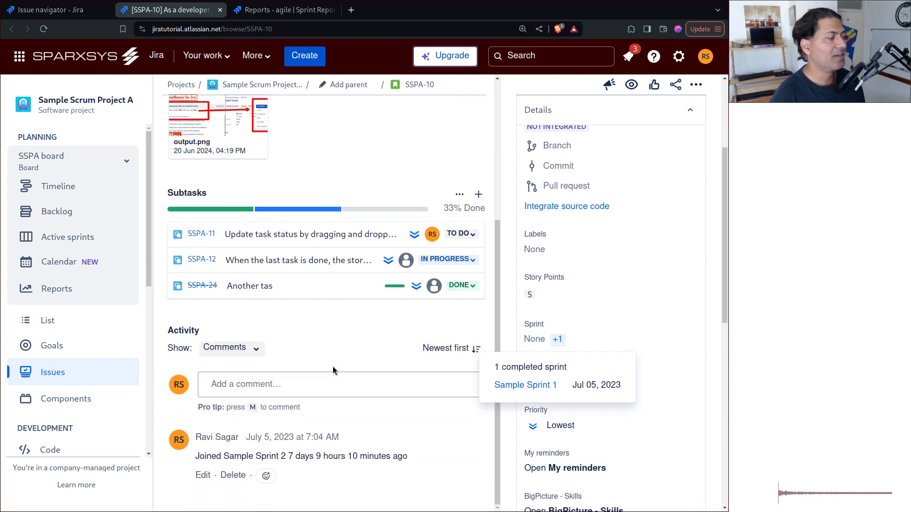
click(255, 349)
click(223, 403)
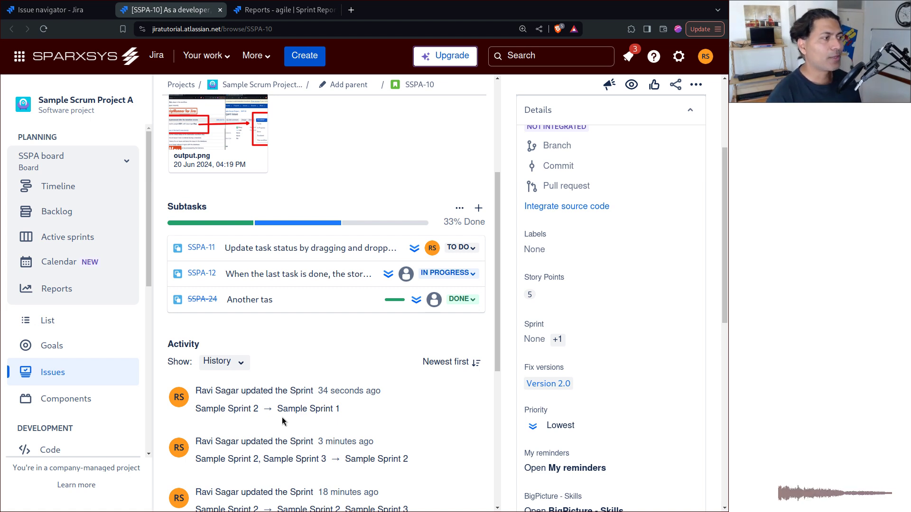
key(ctrl+shift+Tab)
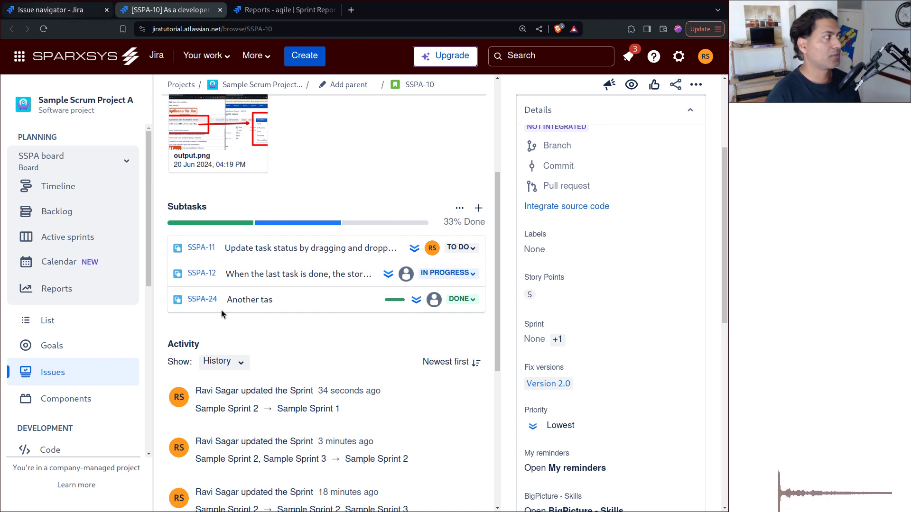
key(ctrl+Tab)
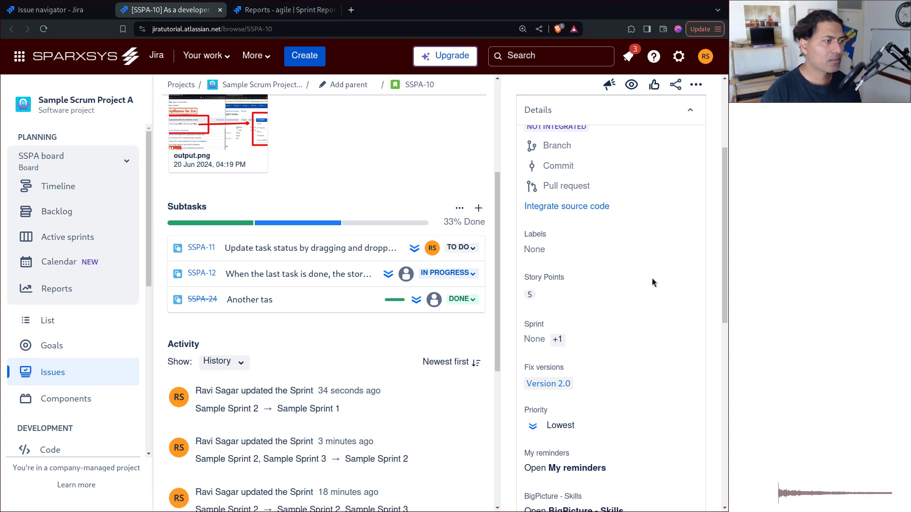
key(period)
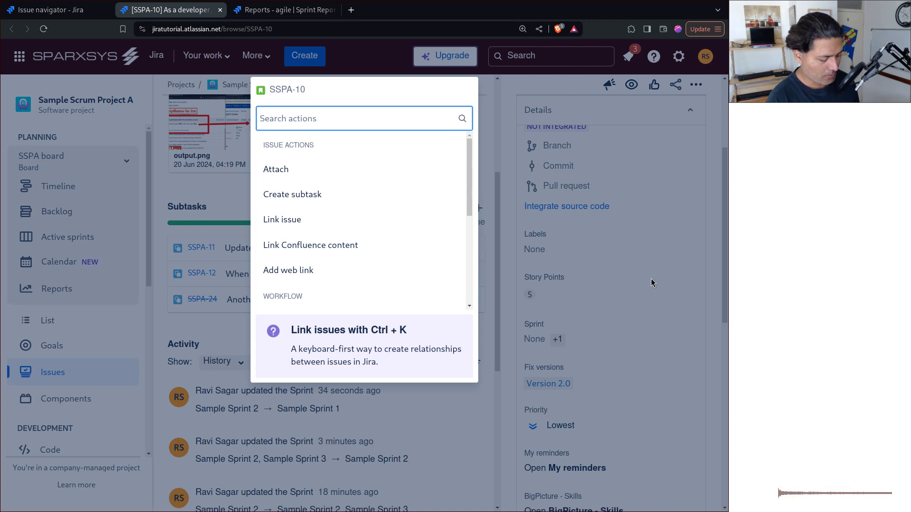
key(Escape)
key(period)
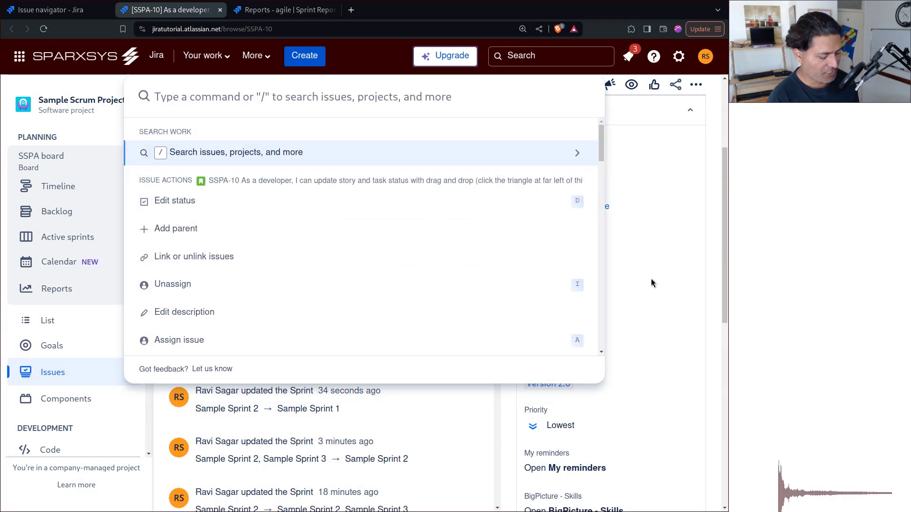
text(global per)
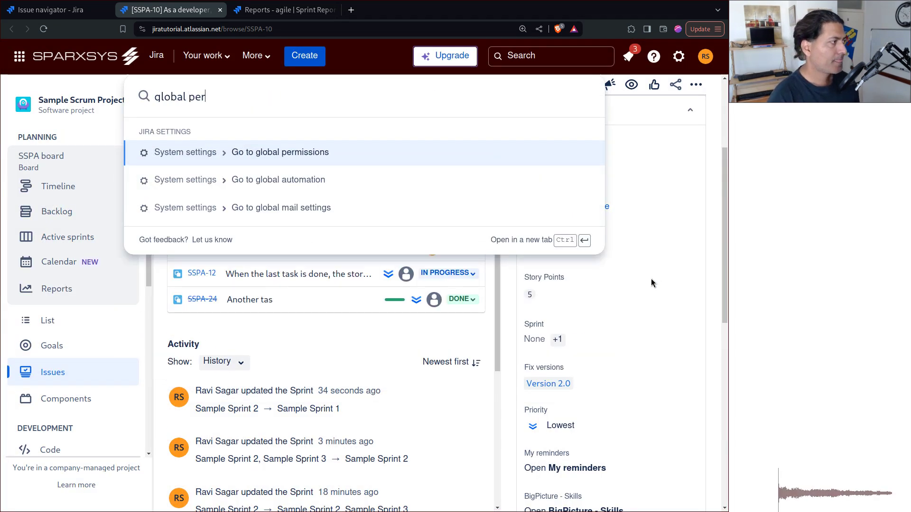
key(Escape)
key(a)
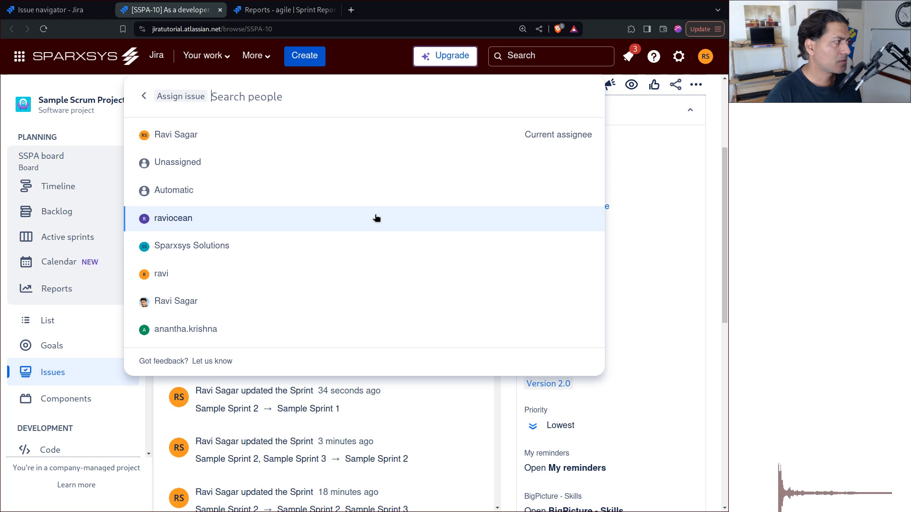
click(670, 135)
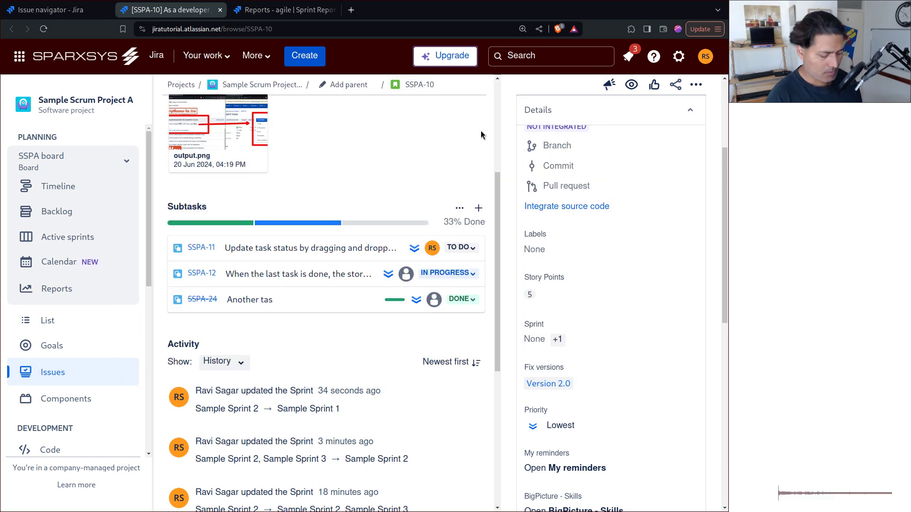
- Open Jira's global permissions settings and find the Make bulk changes permission with its granted groups
key(ctrl+k)
text(bro)
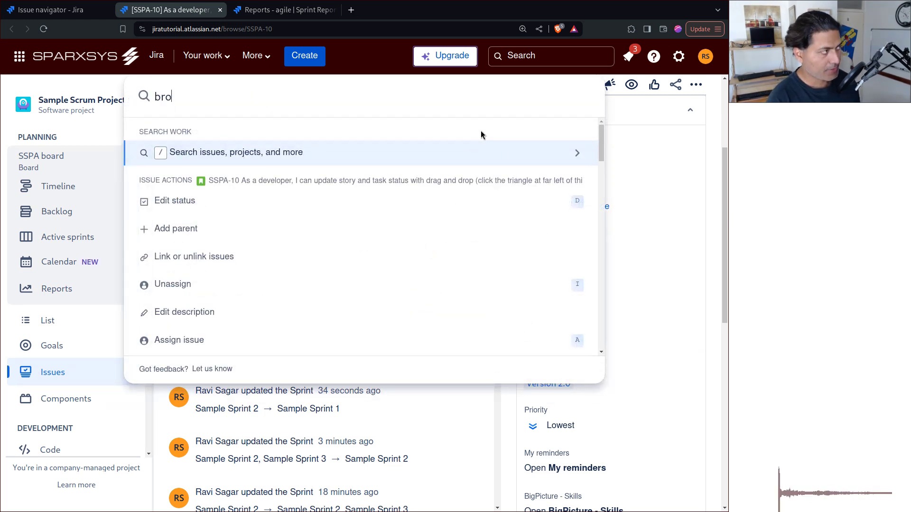
key(BackSpace)
text(permissions)
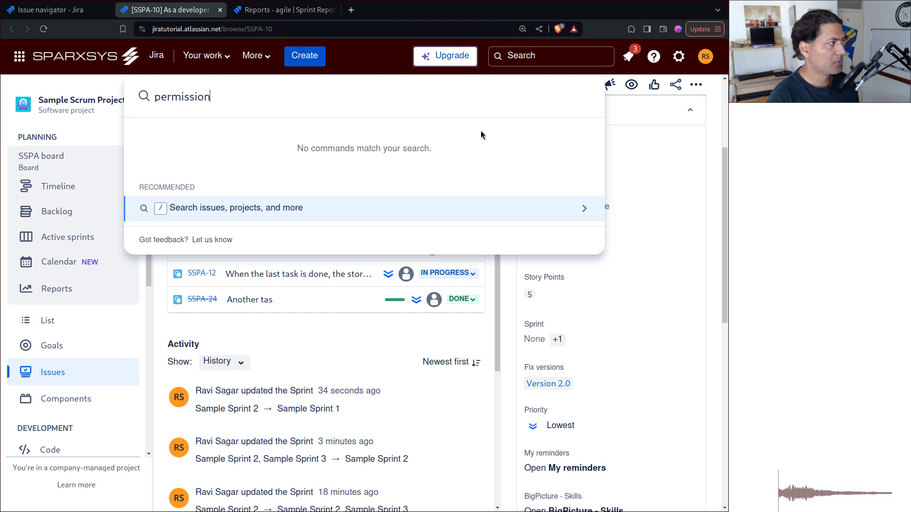
click(285, 198)
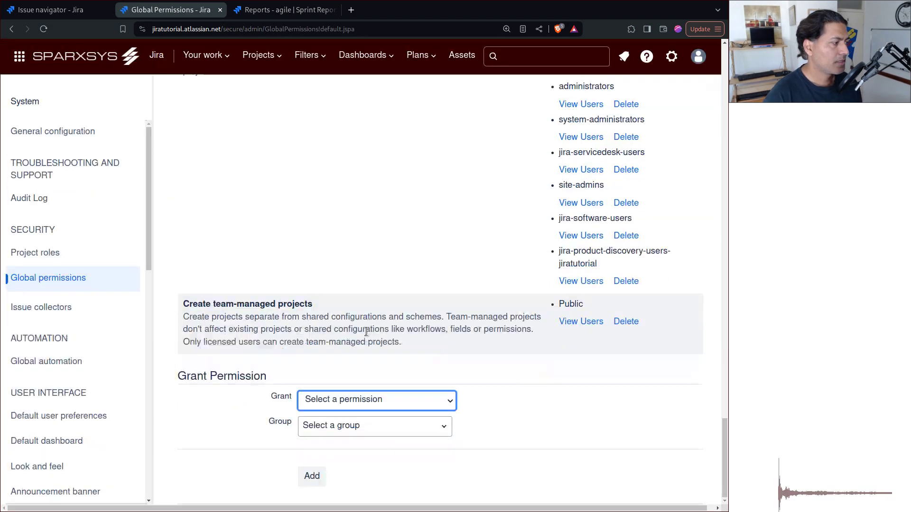
scroll(368, 332, up, 5)
scroll(368, 332, up, 15)
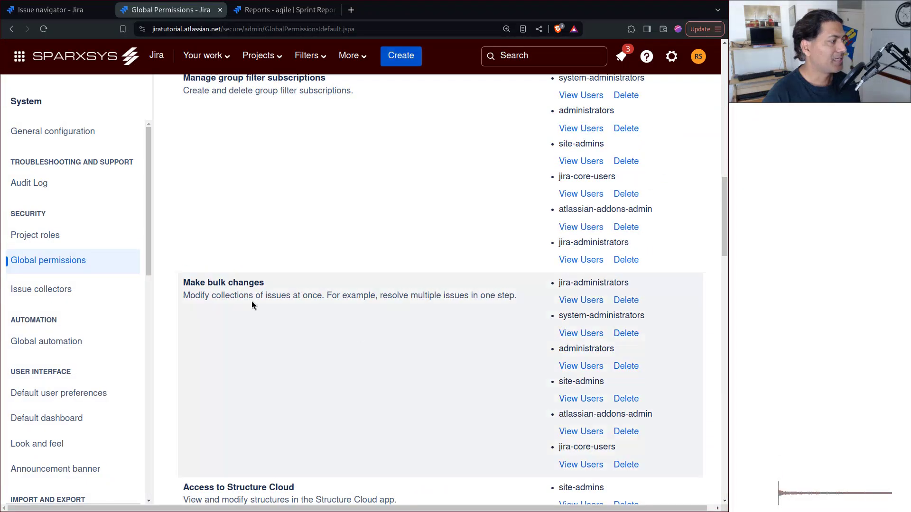
triple_click(231, 285)
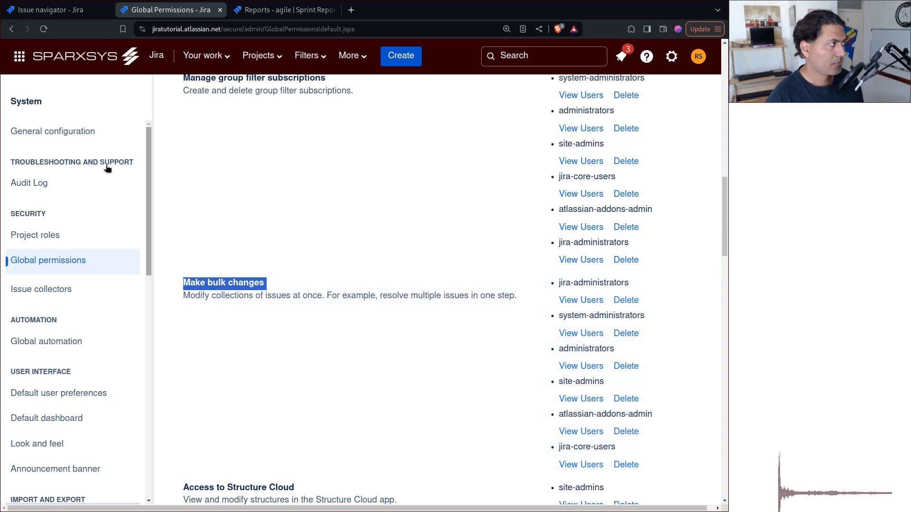
- Return to the issue search results, show the bulk change option, and open SSPA-10
click(40, 13)
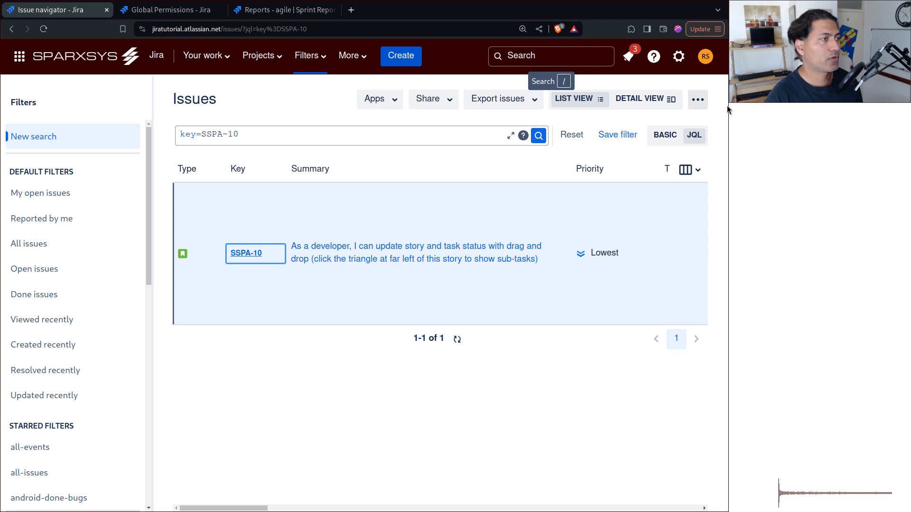
click(698, 99)
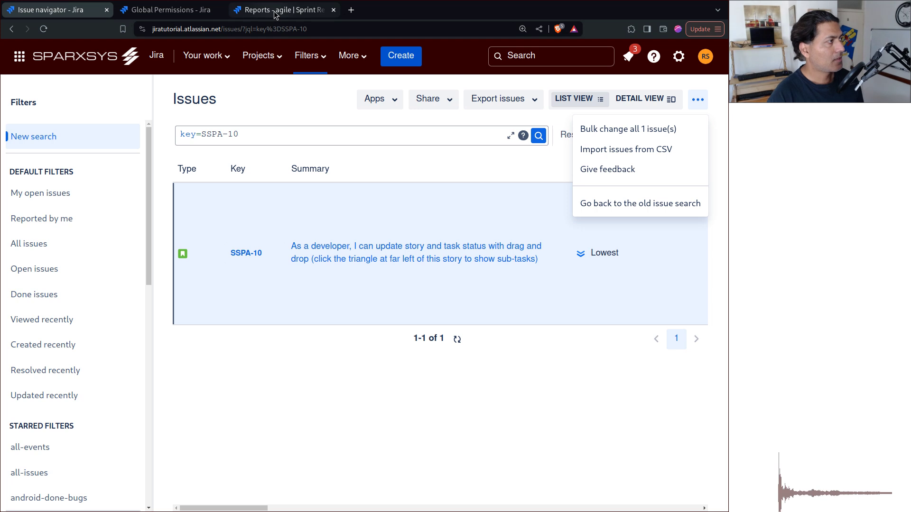
click(241, 256)
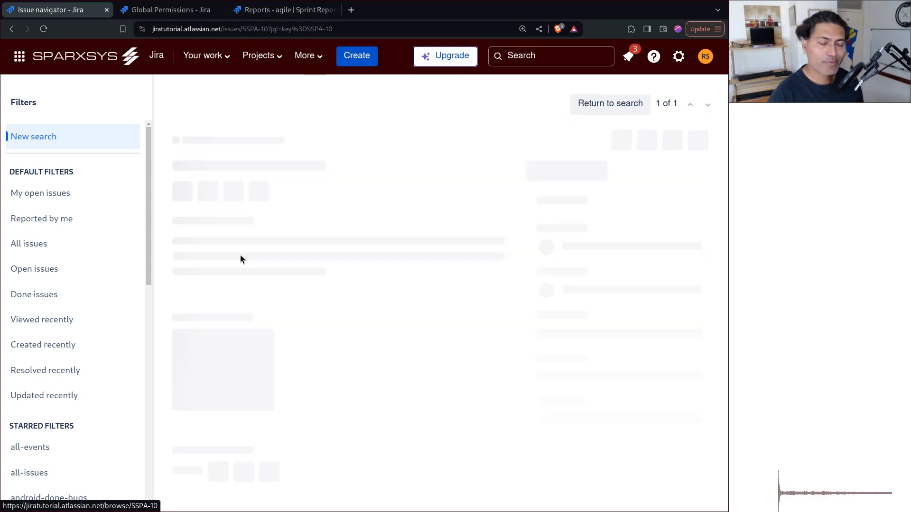